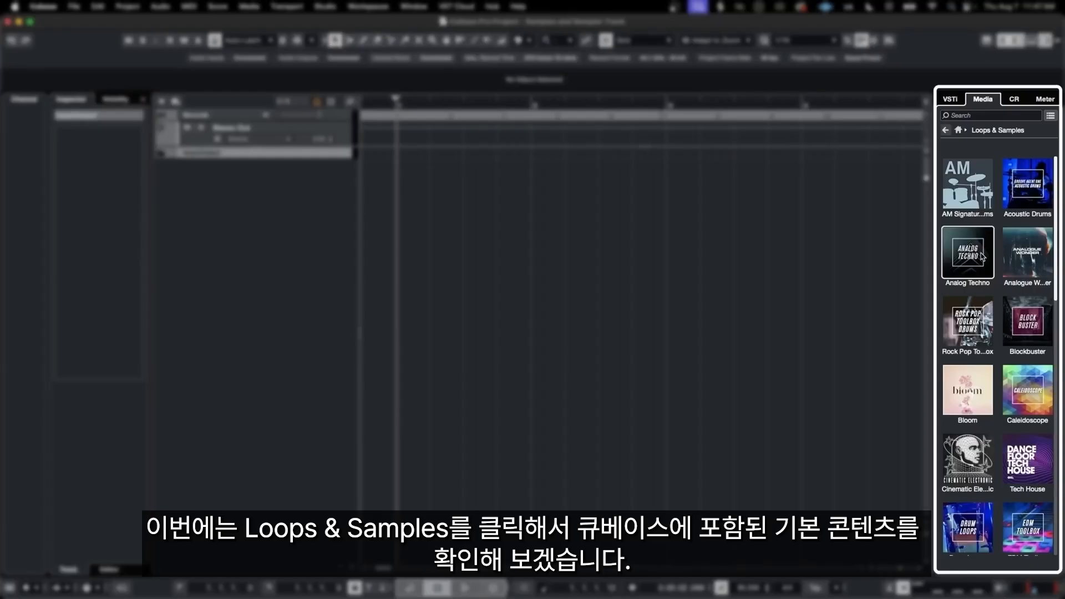
Open the Hip Hop Vault pack from Loops & Samples and search it for "drum".
scroll(981, 257, down, 10)
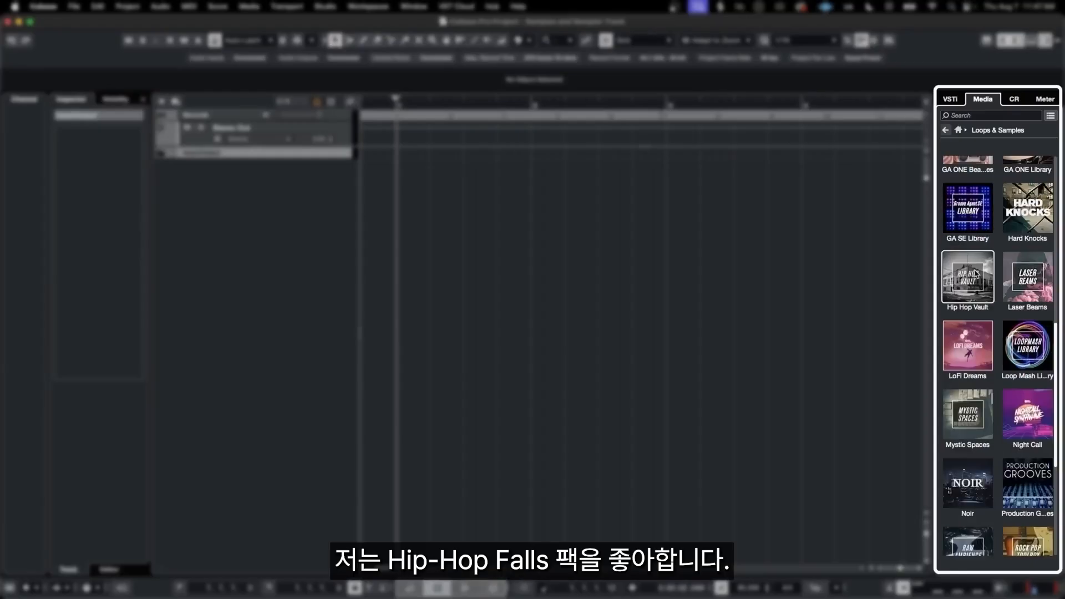
click(968, 280)
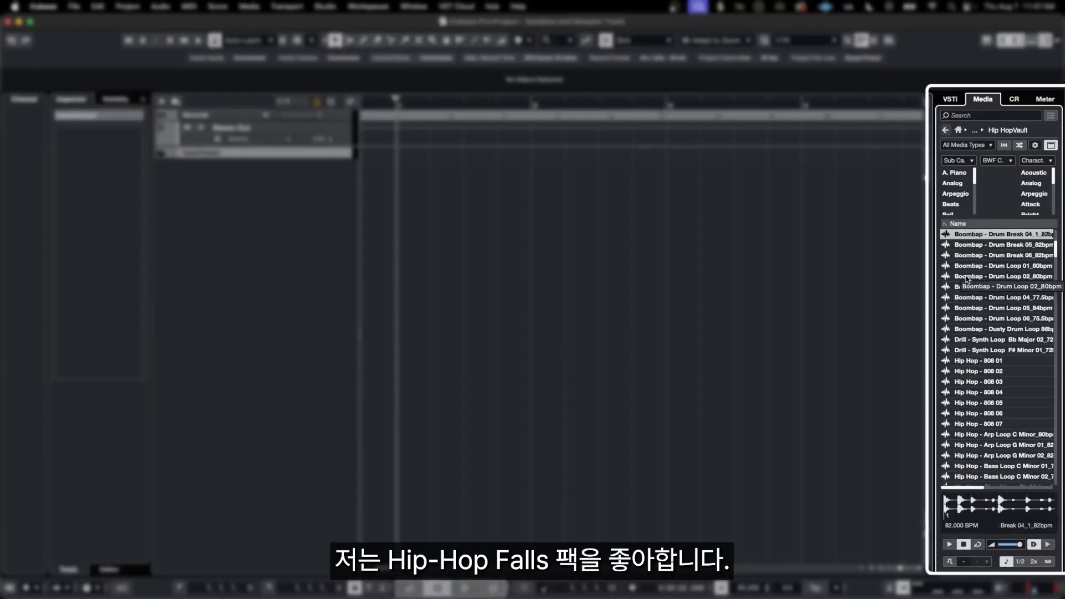
click(960, 115)
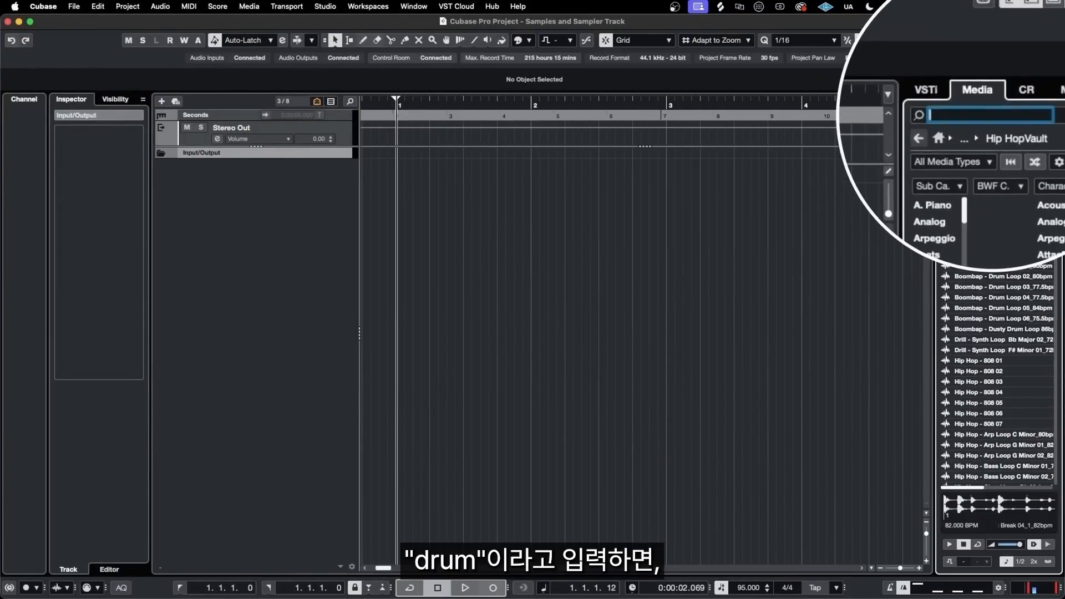
text(drum)
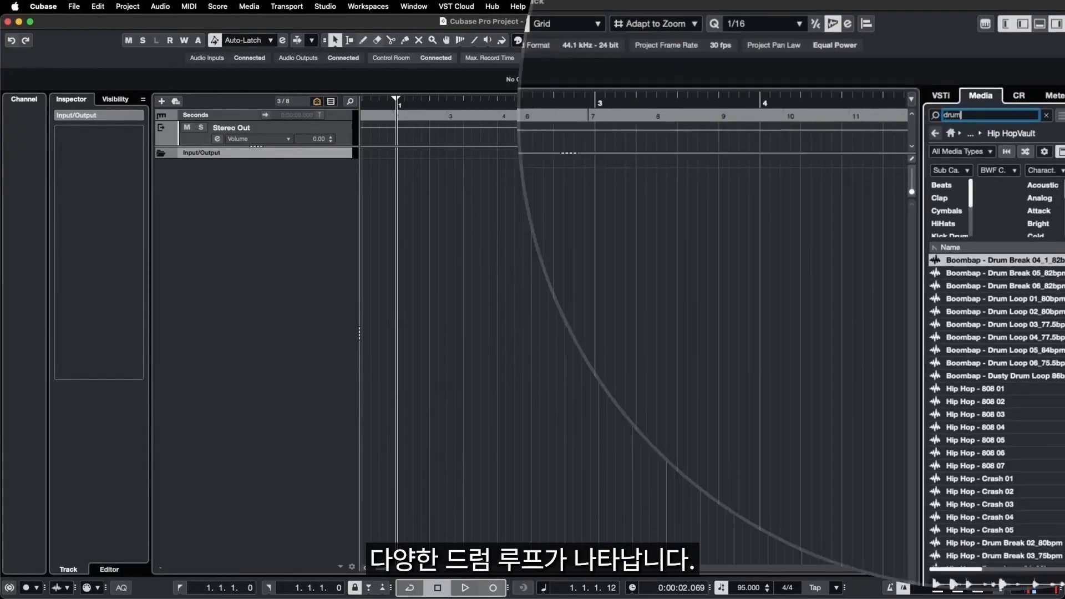
scroll(1015, 294, down, 15)
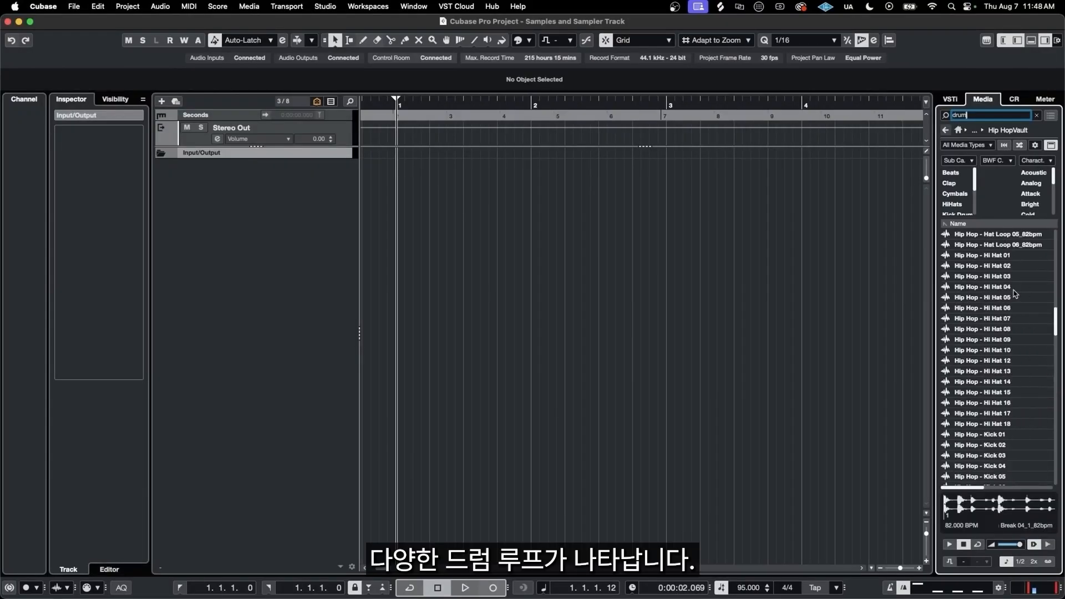
scroll(1001, 302, up, 15)
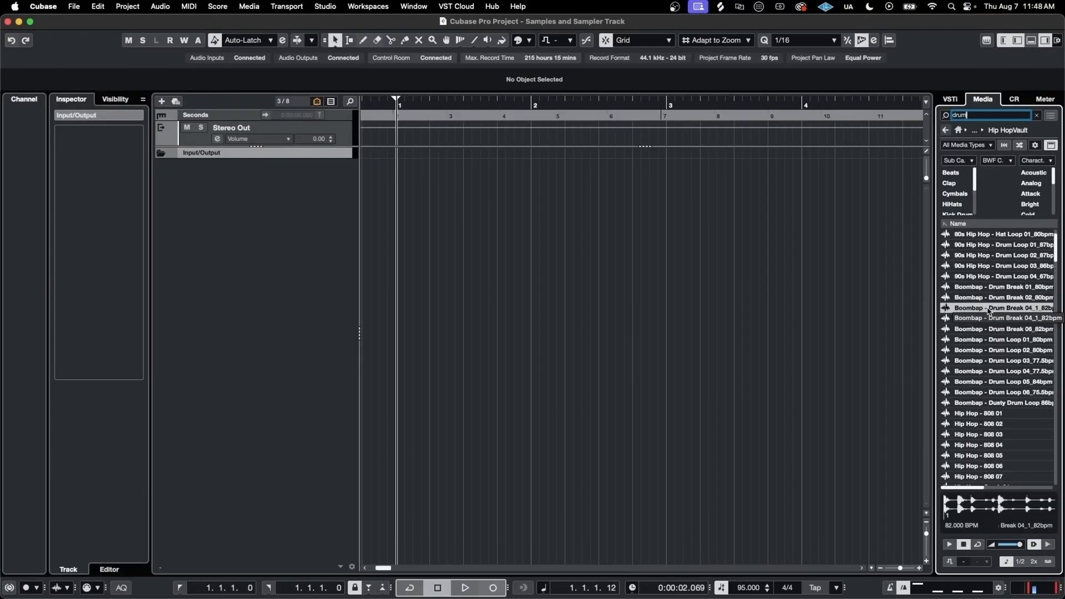
Preview Boombap - Drum Break 04_1_82bpm and Boombap - Drum Loop 06_75.5bpm with the preview matched to the project tempo.
click(989, 308)
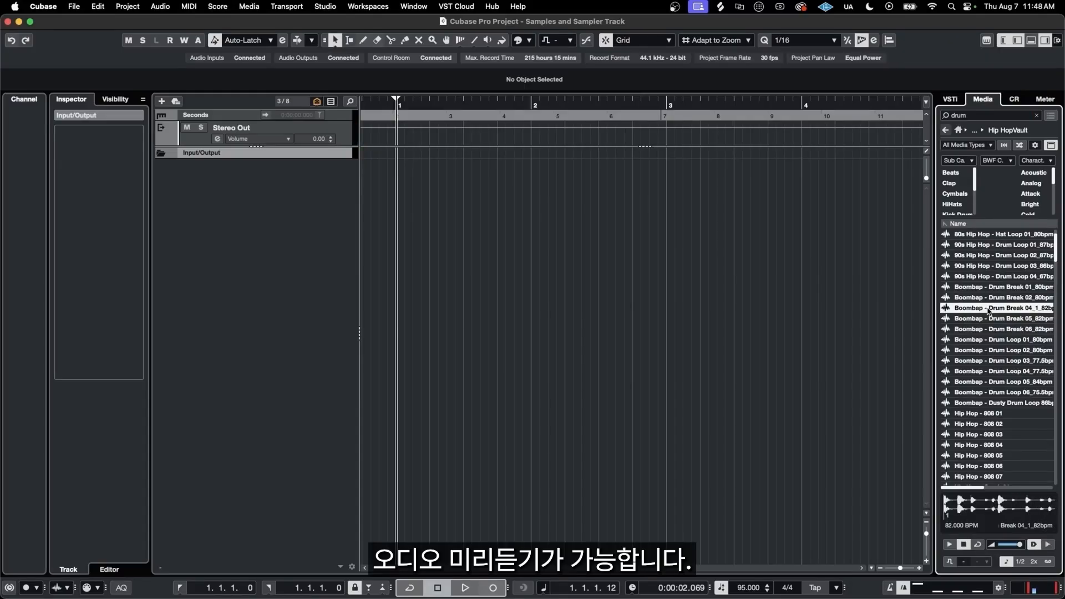
click(1007, 393)
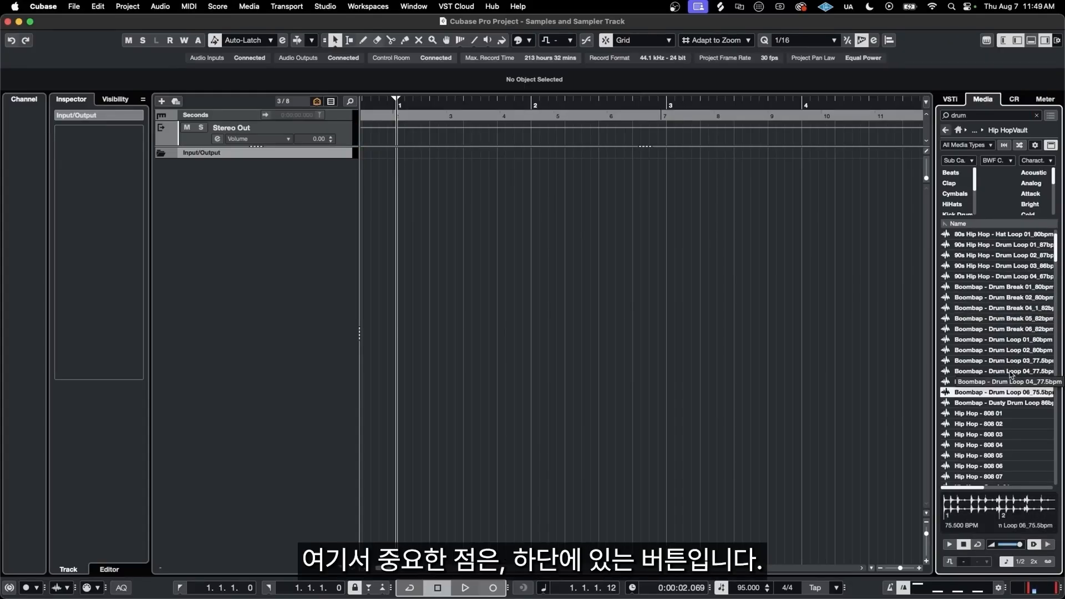
click(1004, 560)
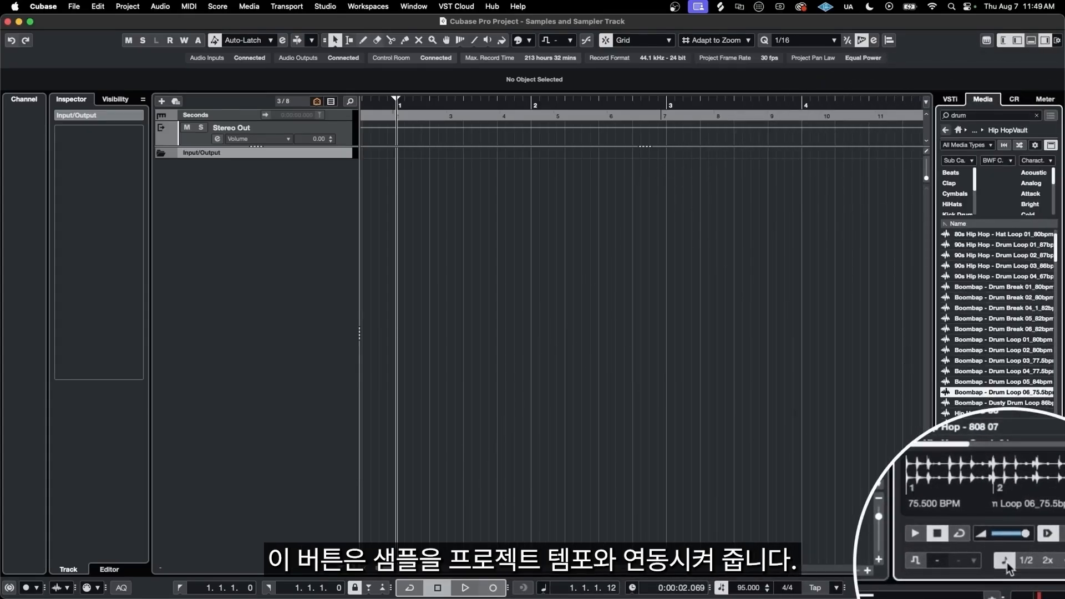
Place Boombap - Drum Loop 06_75.5bpm at bar 1 on a new audio track and play it.
click(994, 393)
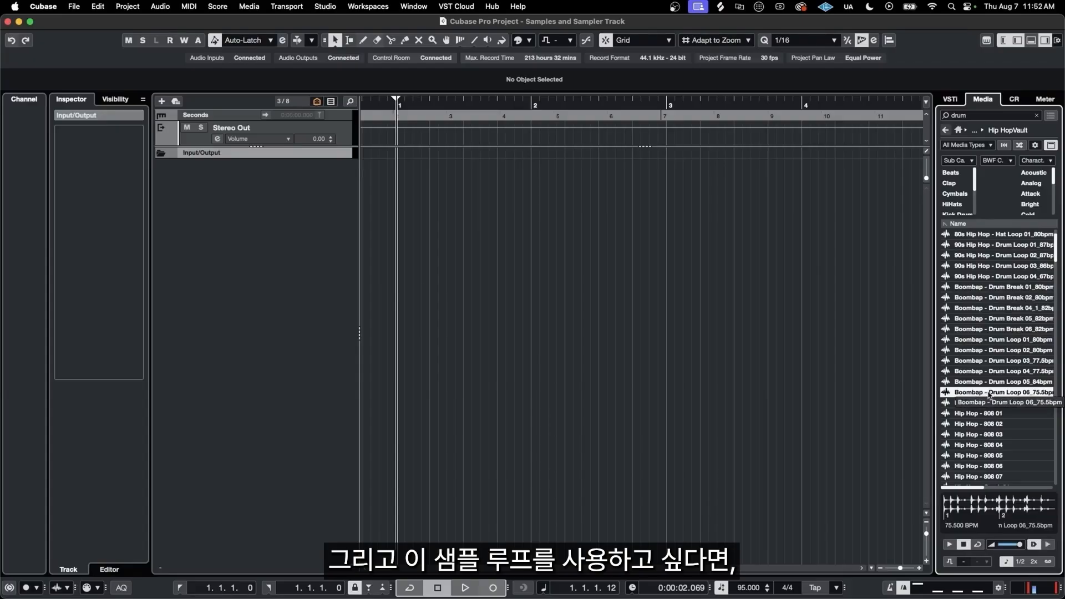
drag(990, 395, 398, 178)
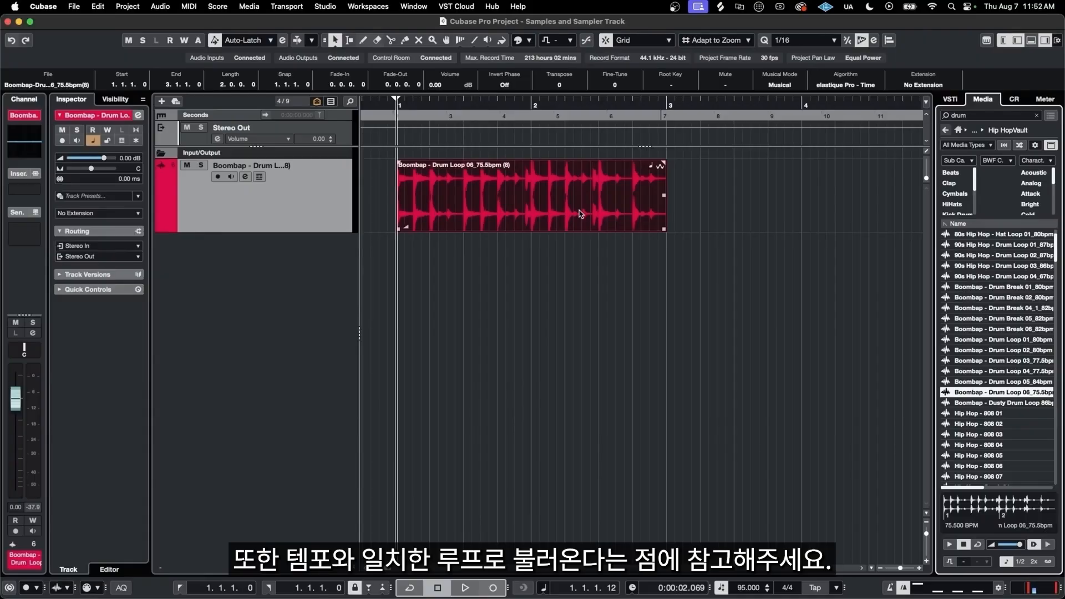
key(space)
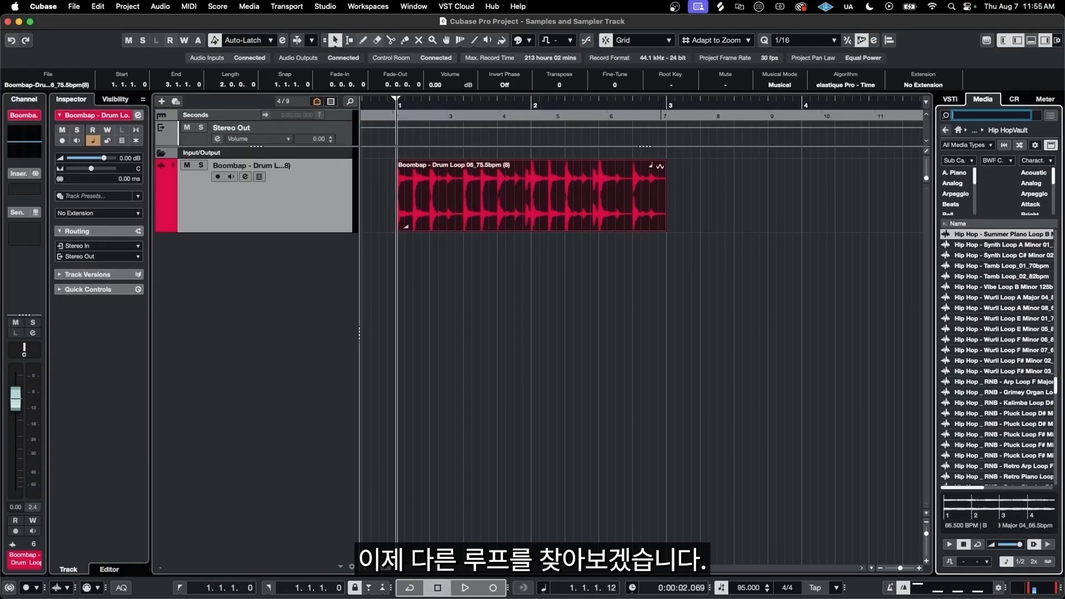
Search the pack for "piano" and place Hip Hop - Summer Piano Loop B Major 04_66.5bpm at bar 1 on a new track.
text(piano)
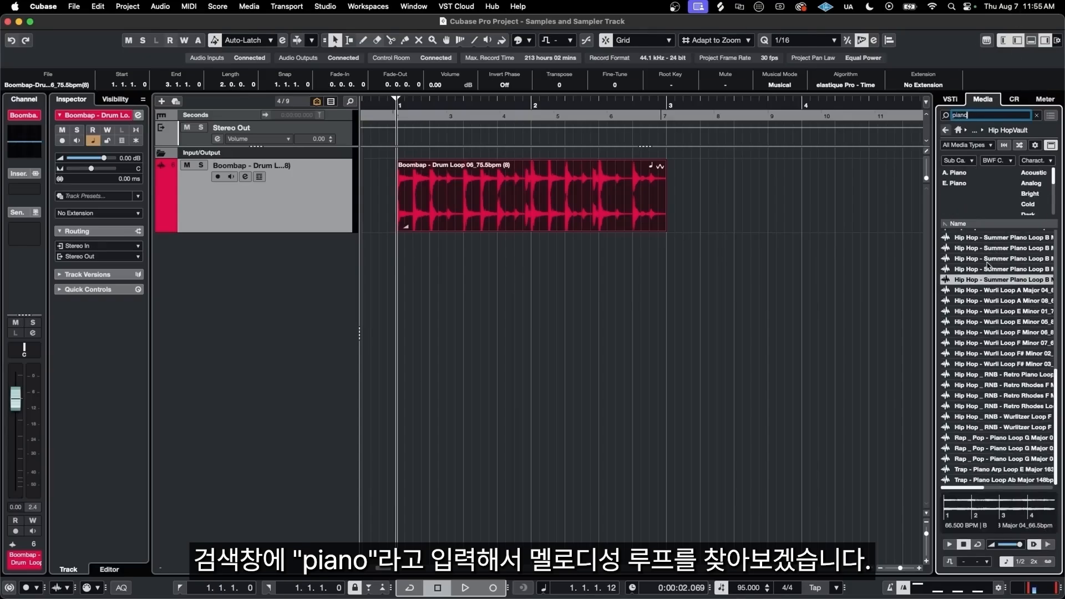
click(997, 280)
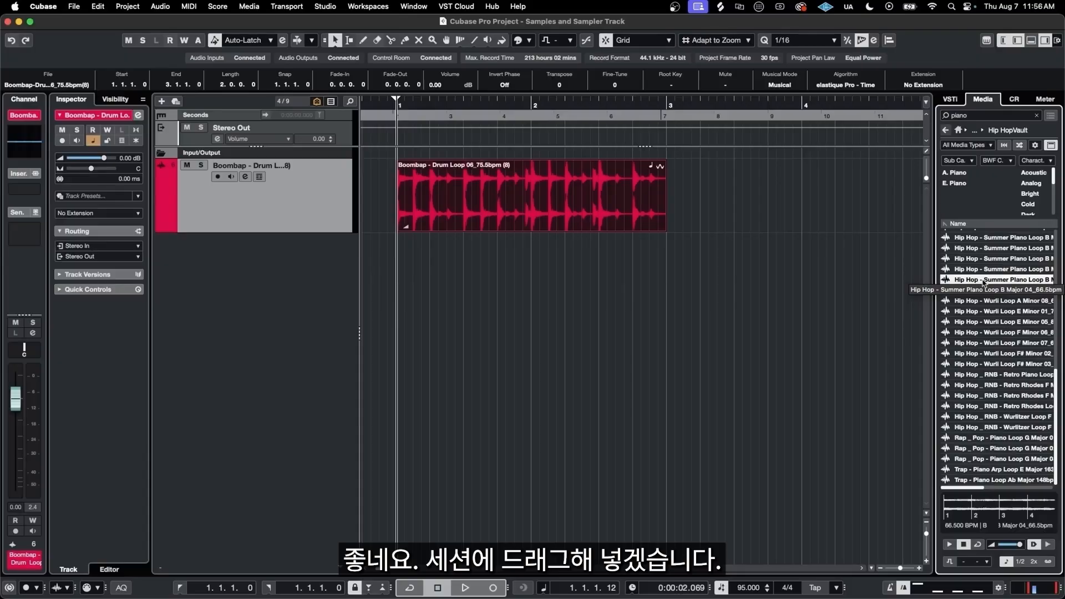
drag(984, 282, 405, 267)
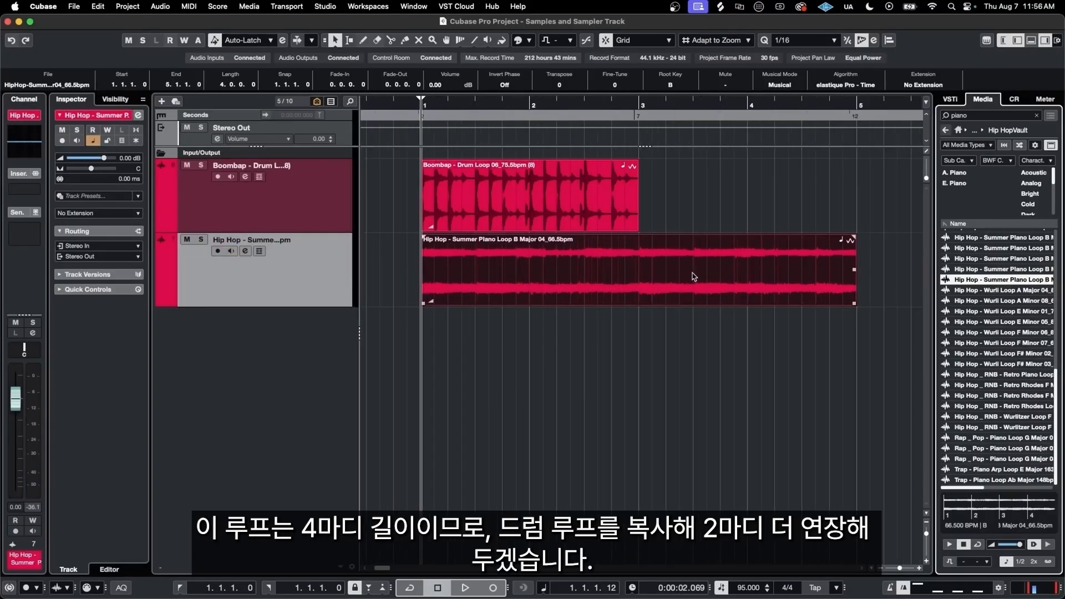
Copy the Boombap drum loop to bar 3 to match the piano loop's length and play the arrangement.
drag(637, 196, 712, 200)
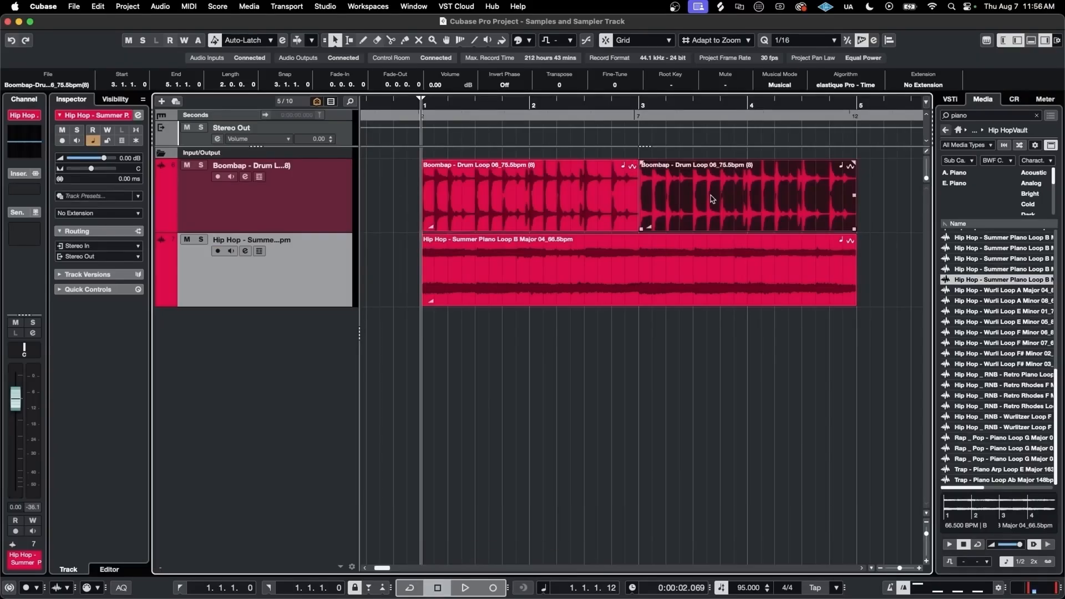
key(space)
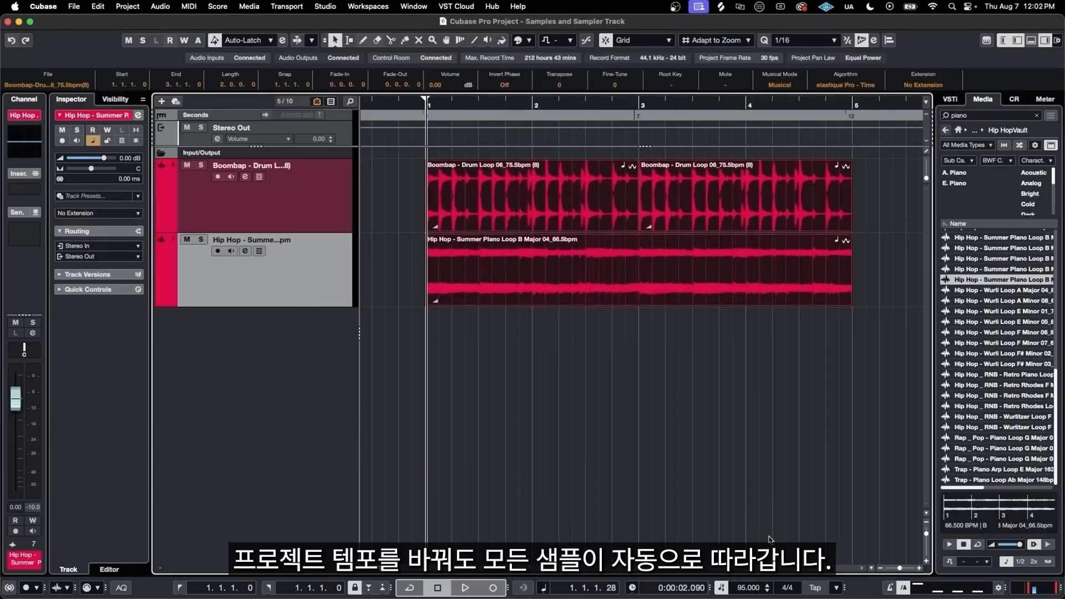
Set the project tempo to 75 BPM and play the loops at the slower speed.
double_click(748, 589)
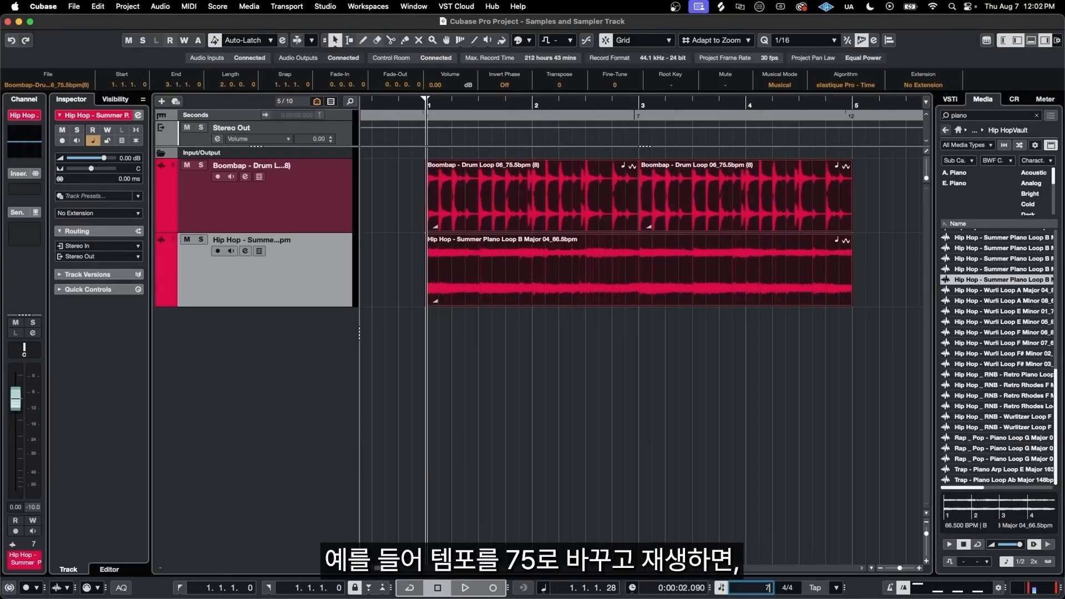
key(Return)
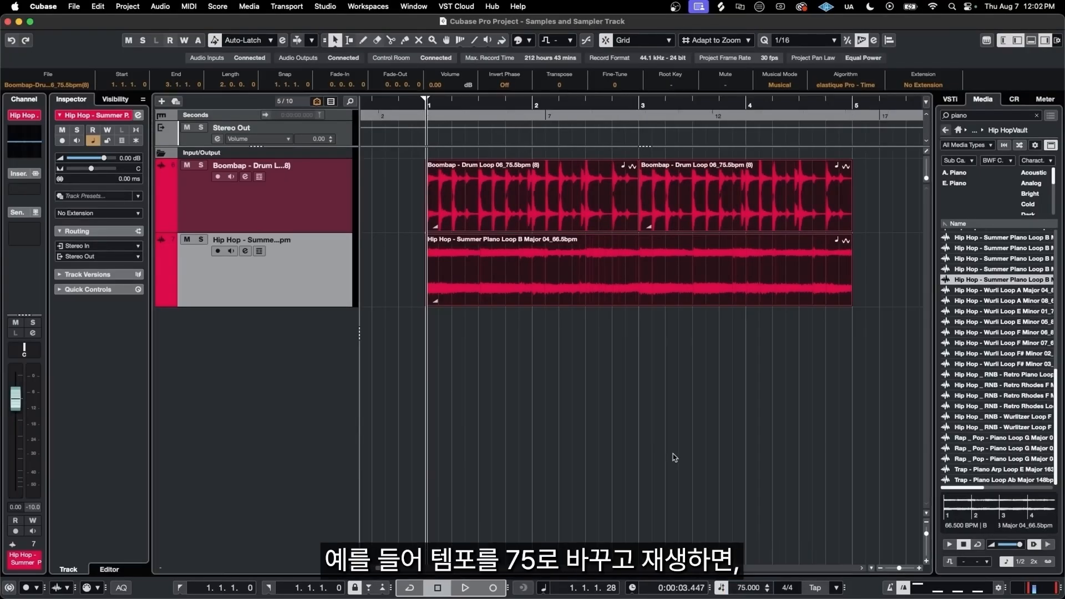
key(space)
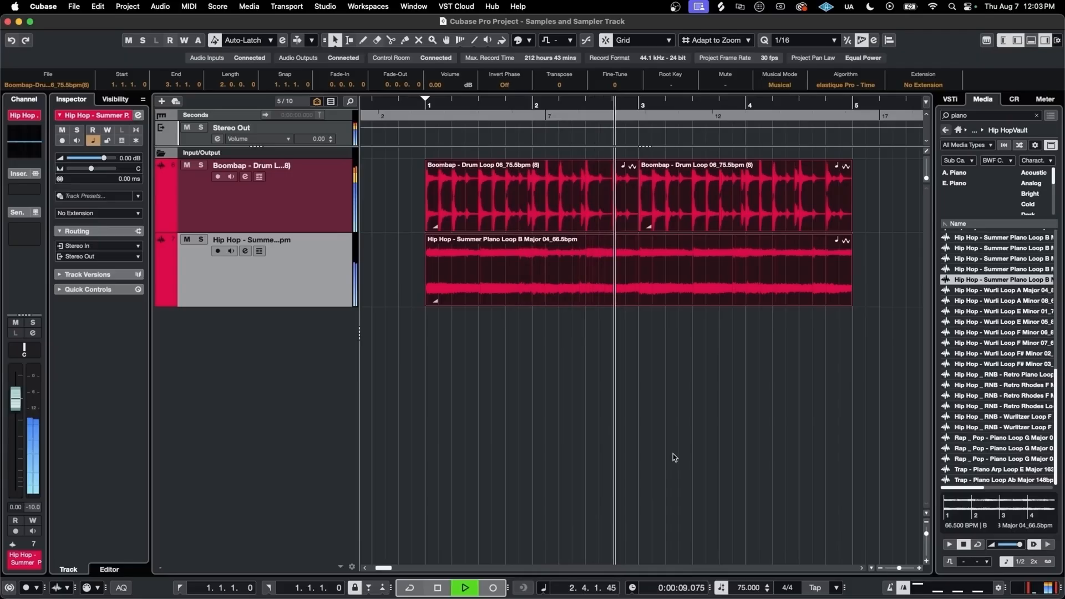
key(space)
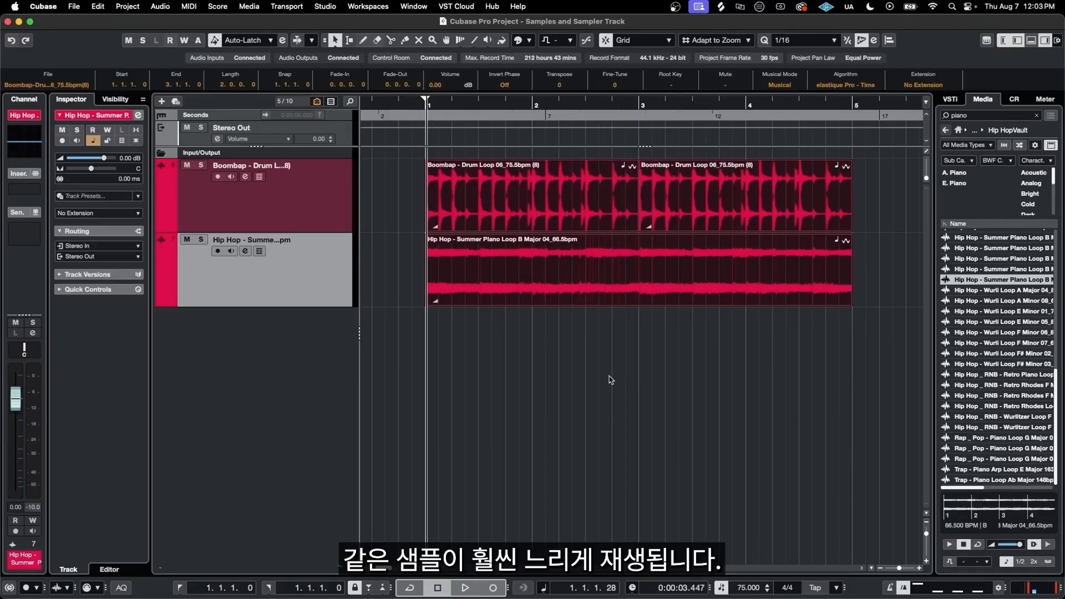
Set the project tempo back to 95 BPM.
double_click(742, 587)
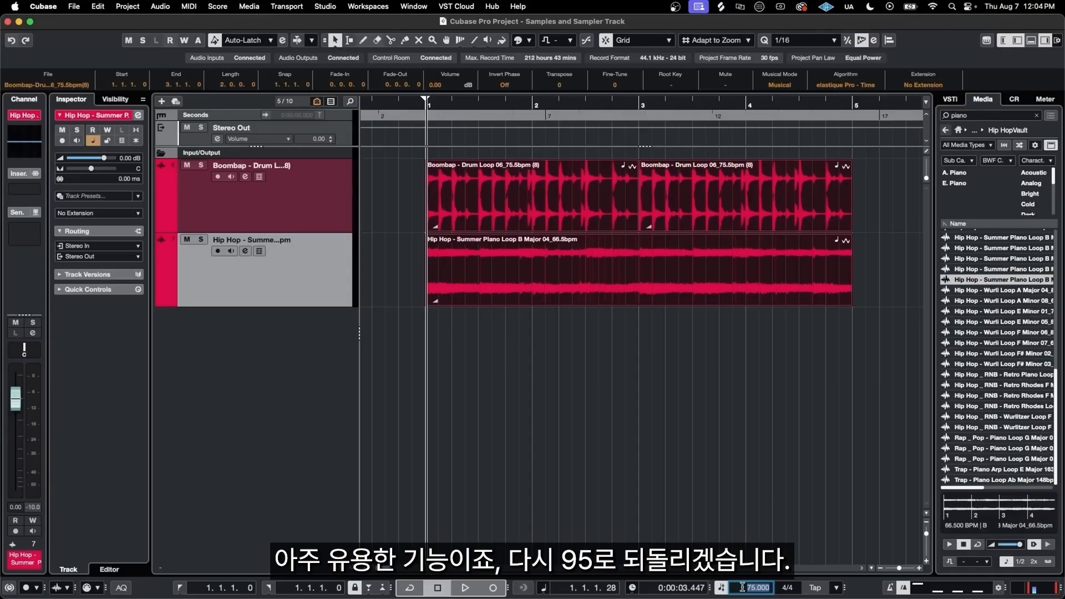
text(95)
key(Return)
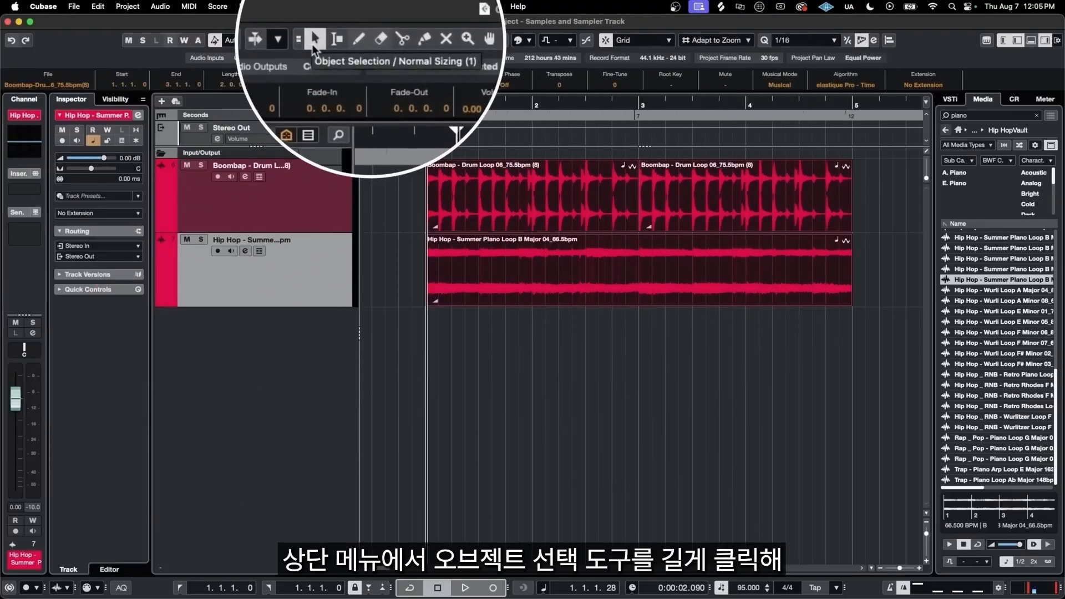
Switch the Object Selection tool to Sizing Applies Time Stretch.
click(313, 46)
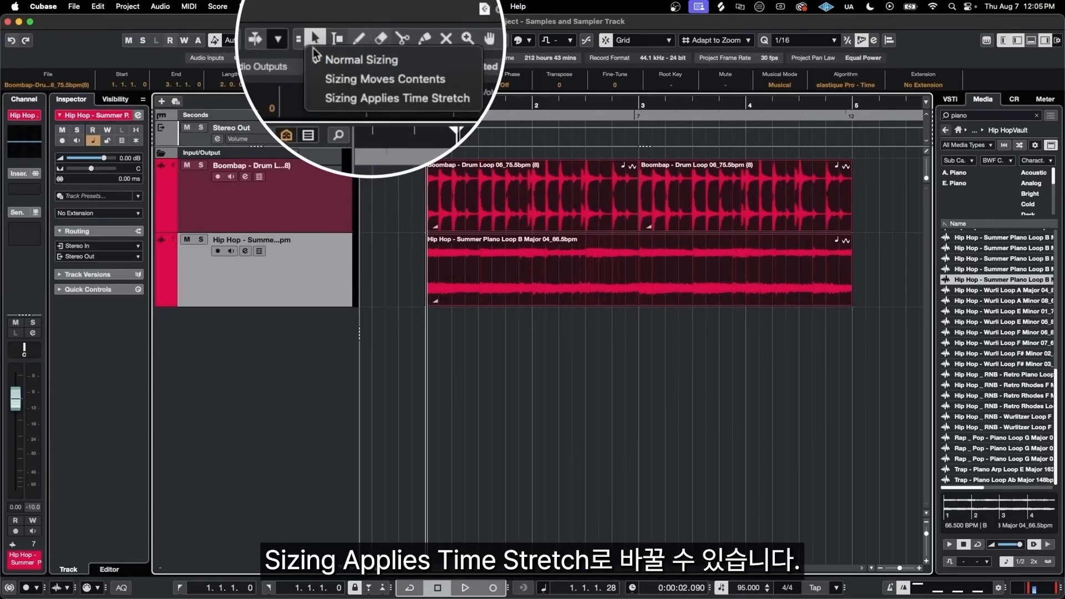
click(350, 78)
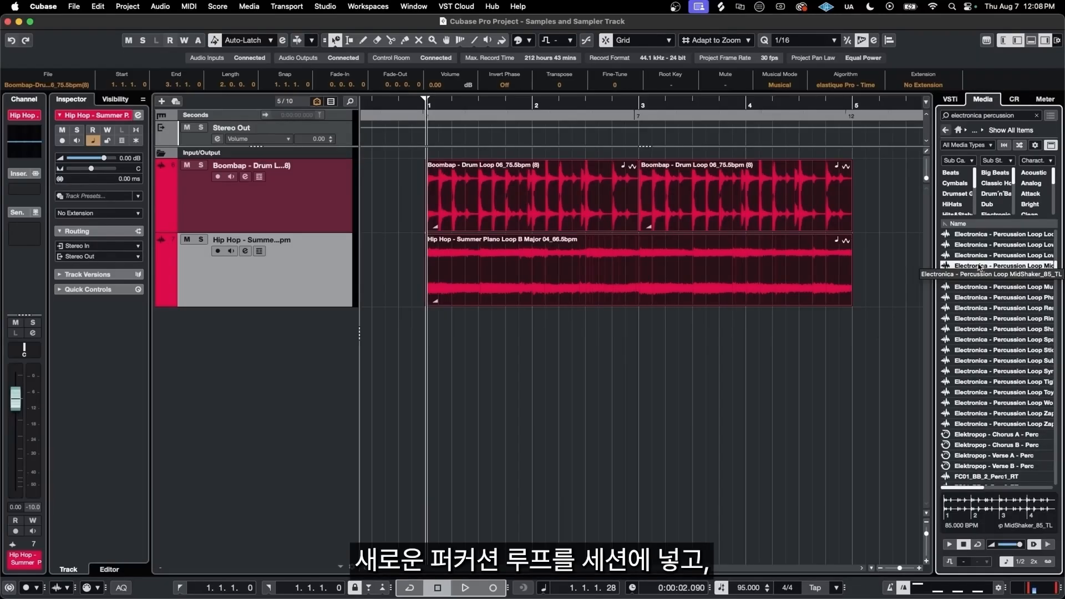
Place Electronica - Percussion Loop MidShaker_85_TL at bar 1 on a new track and play it with the other loops.
drag(979, 267, 428, 336)
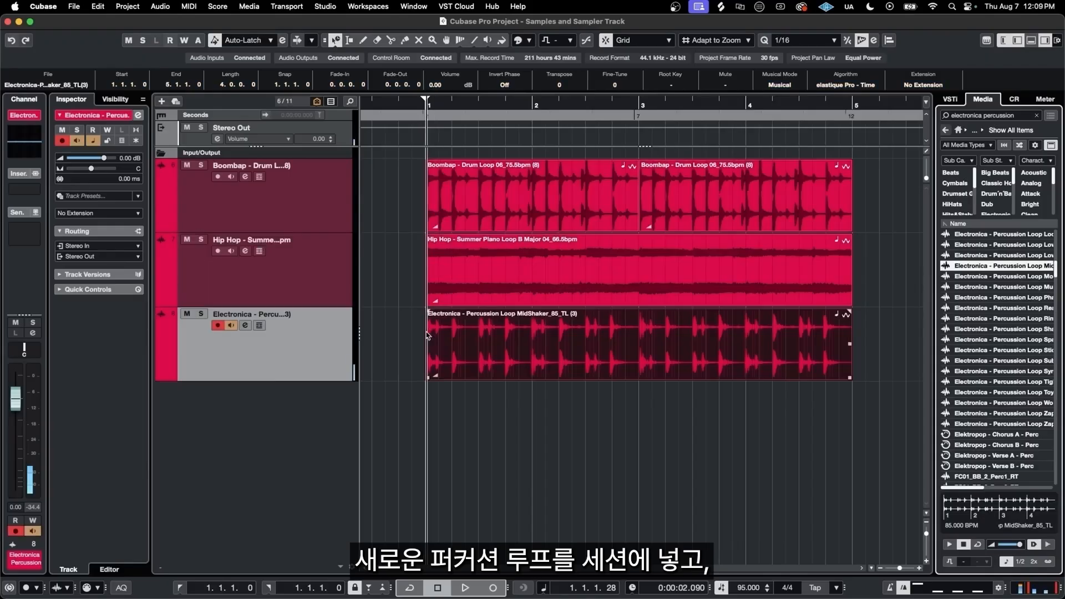
key(space)
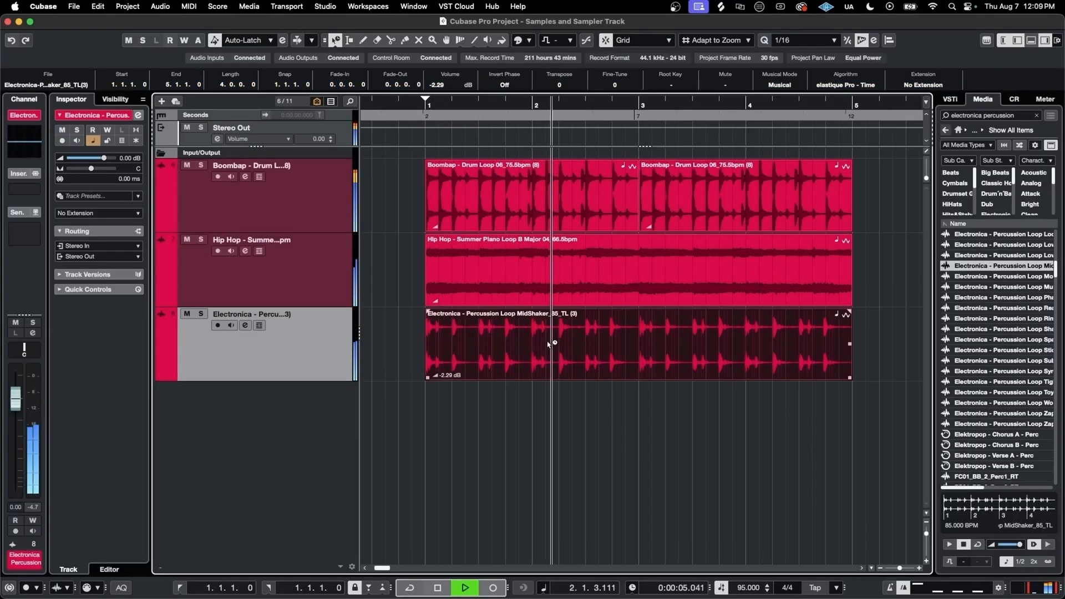
key(space)
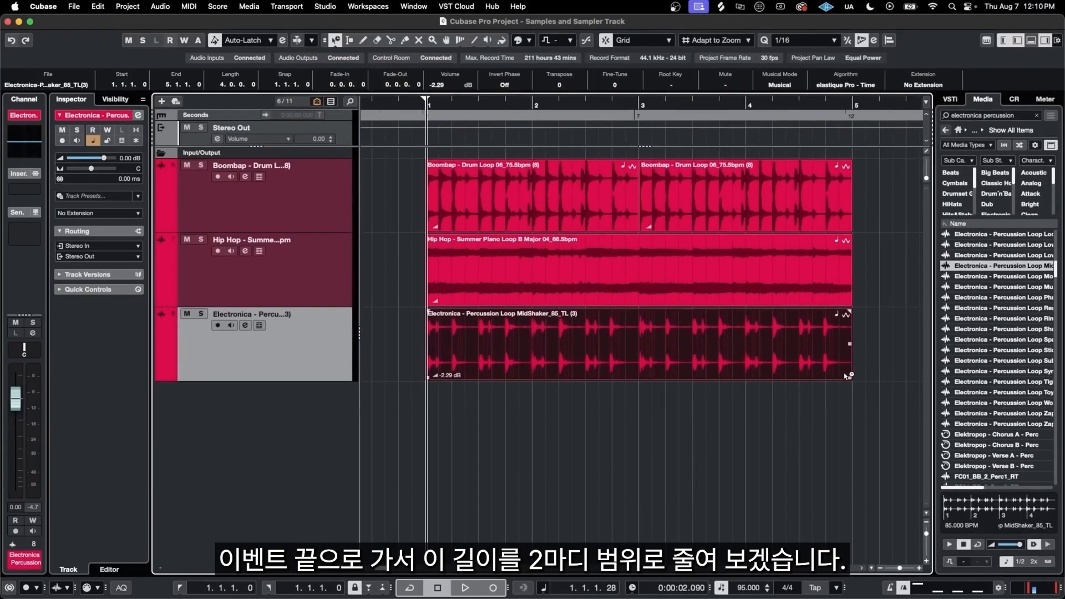
Time-stretch the percussion event to two bars, ending at bar 3, and play the result.
drag(850, 379, 639, 383)
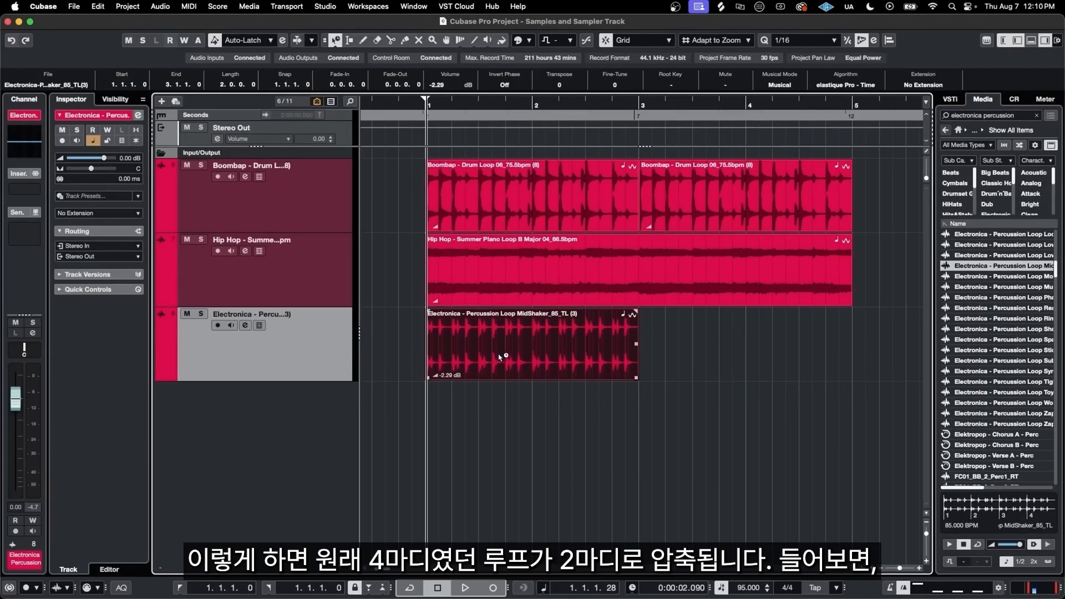
key(space)
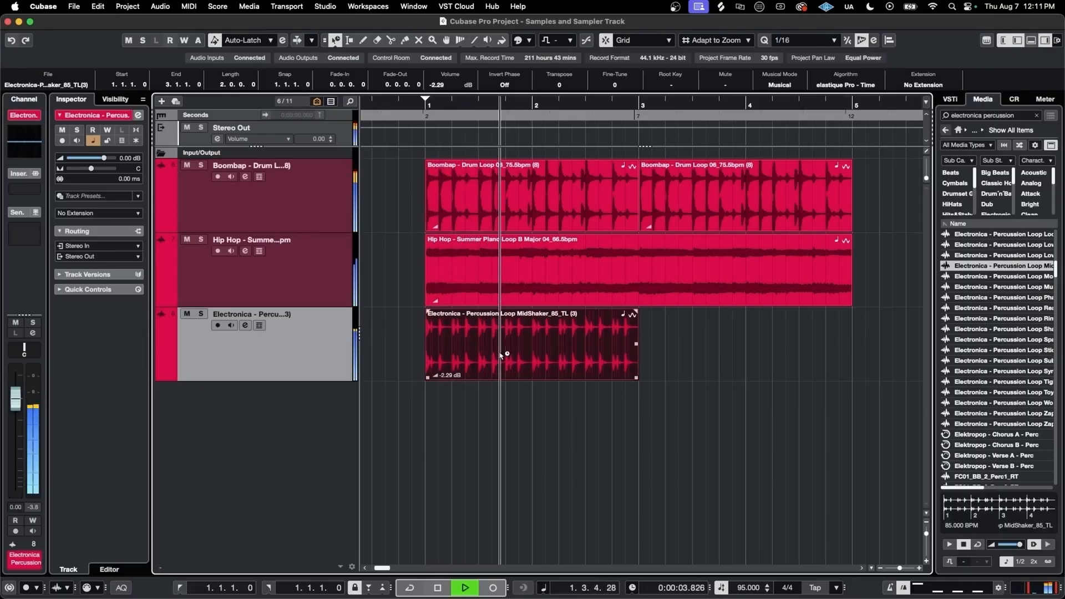
key(space)
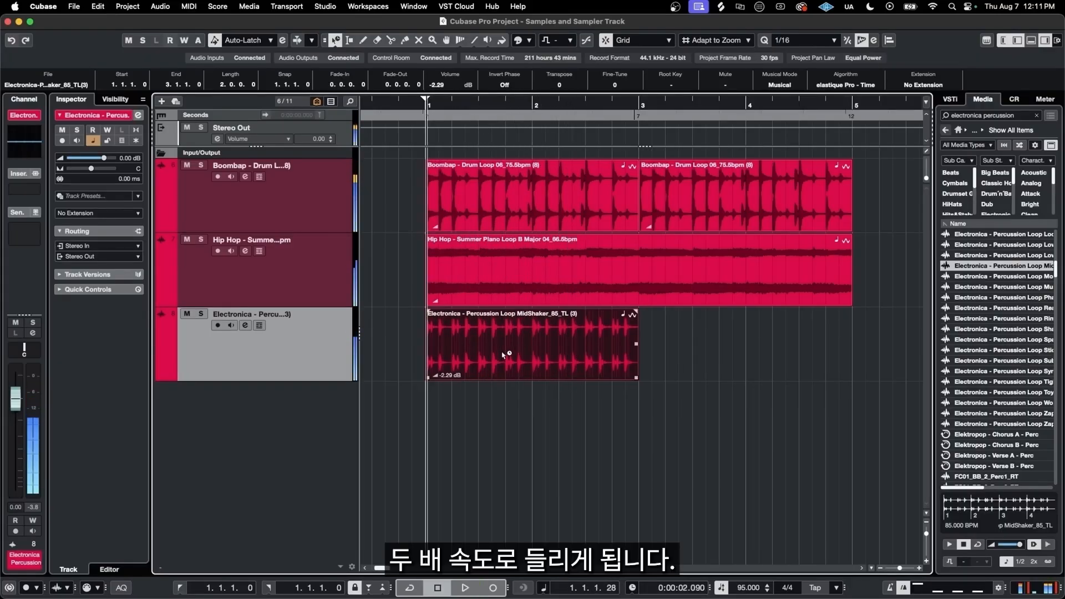
Time-stretch the percussion event to eight bars, ending at bar 9, and play the result.
scroll(503, 355, down, 3)
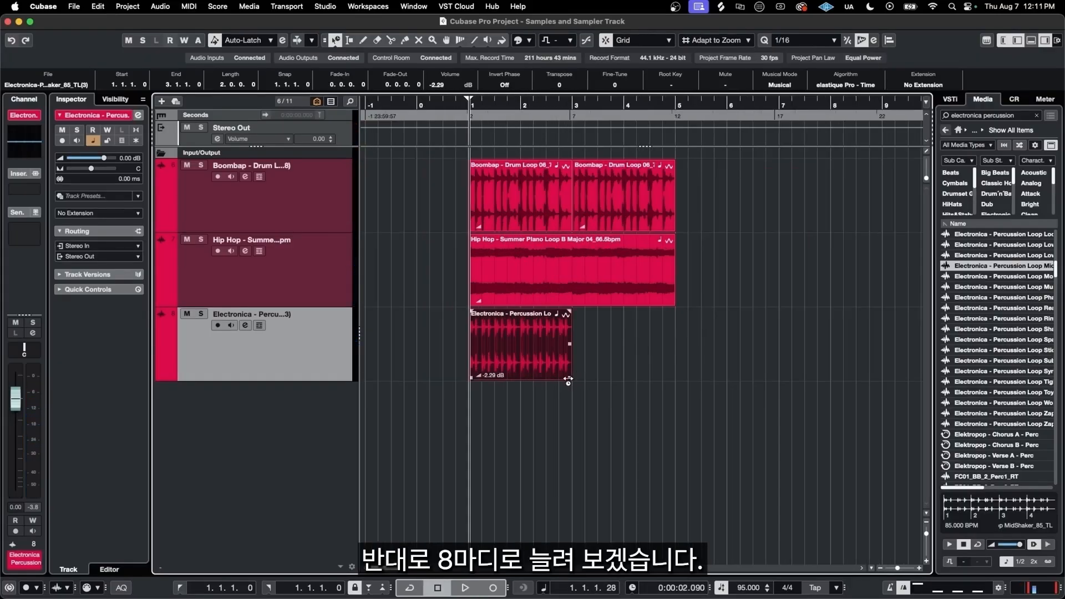
drag(569, 380, 882, 361)
key(space)
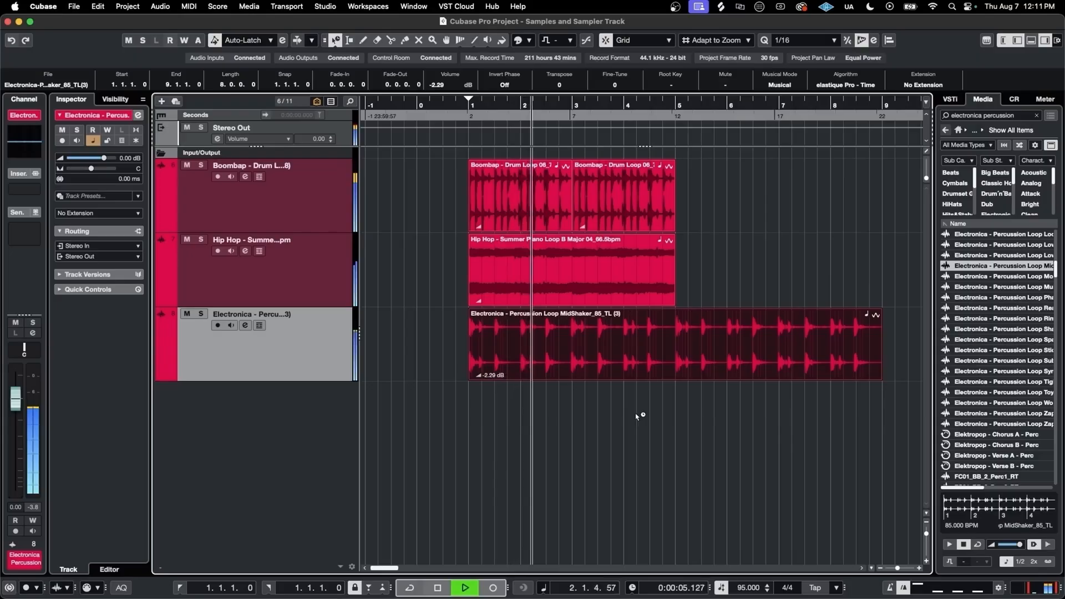
key(space)
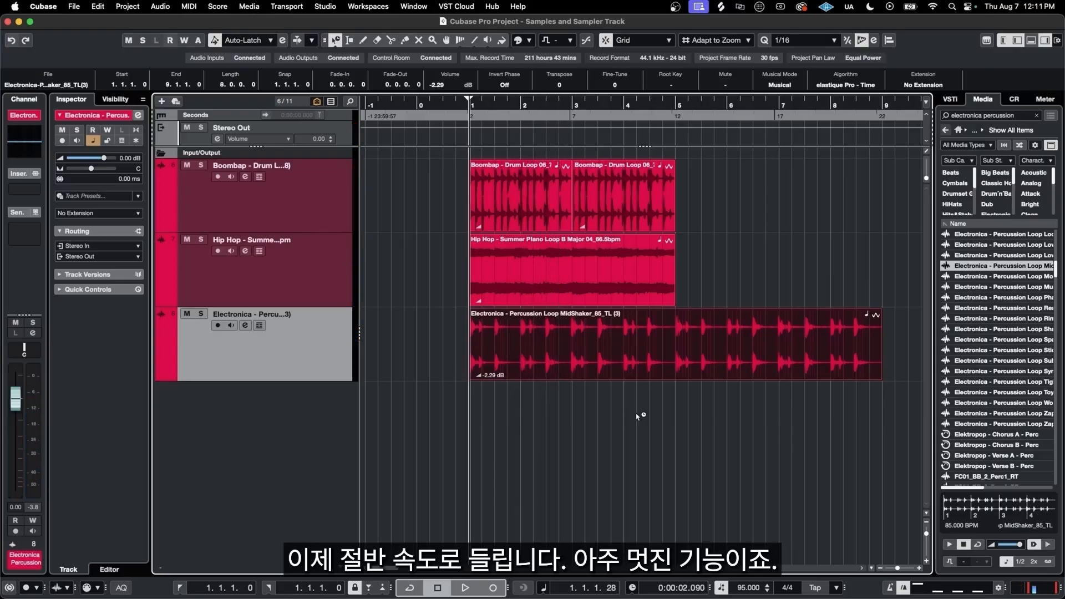
drag(637, 416, 693, 424)
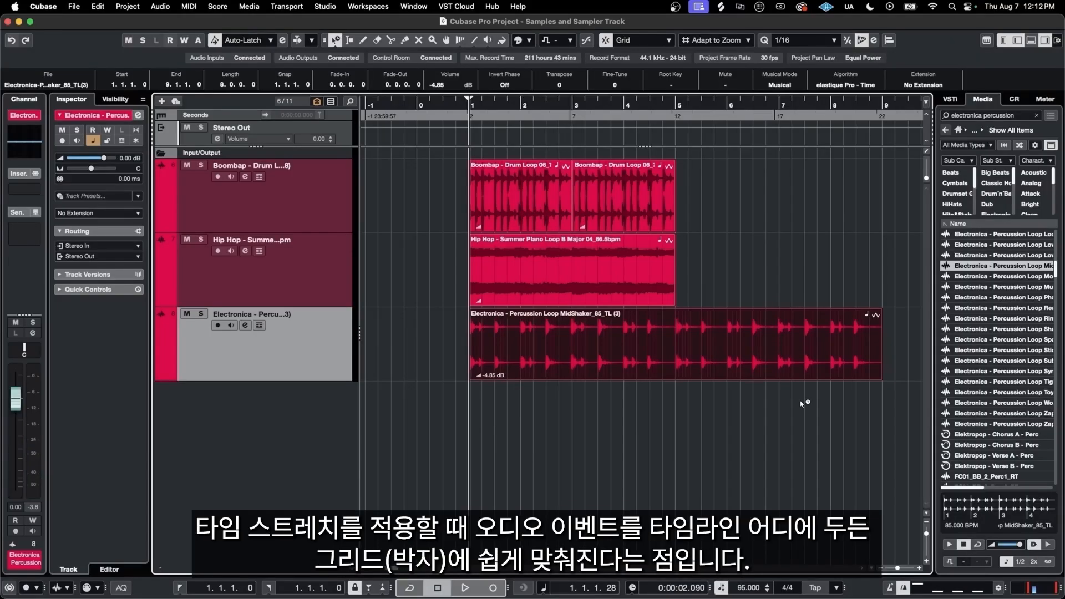
Time-stretch the percussion event to seven bars, ending at bar 8, and toggle Snap off and on.
drag(879, 378, 828, 379)
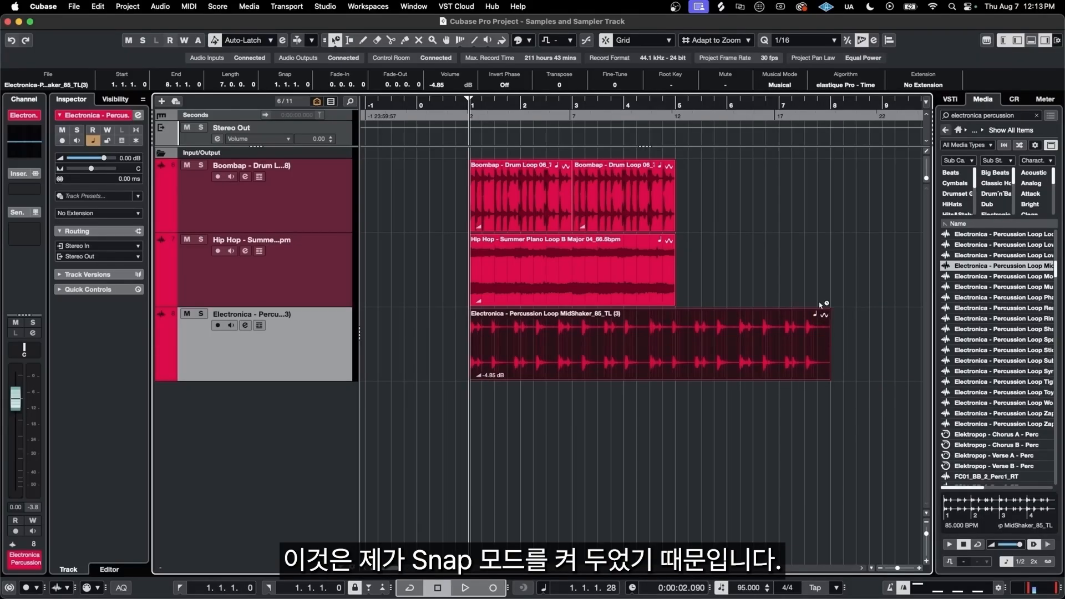
click(605, 45)
click(604, 45)
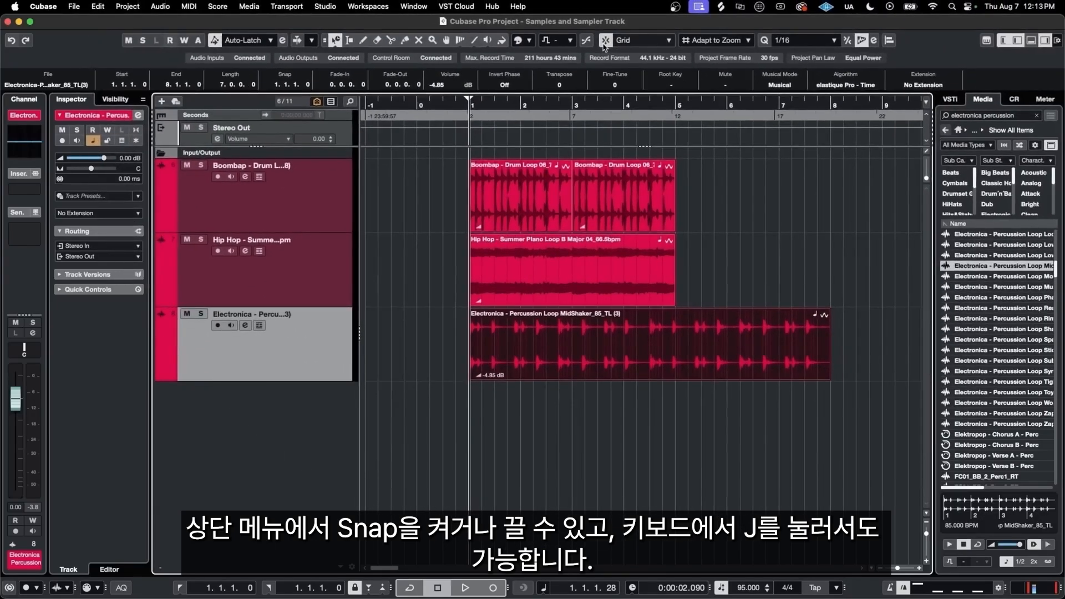
click(605, 45)
key(j)
key(j)
key(j)
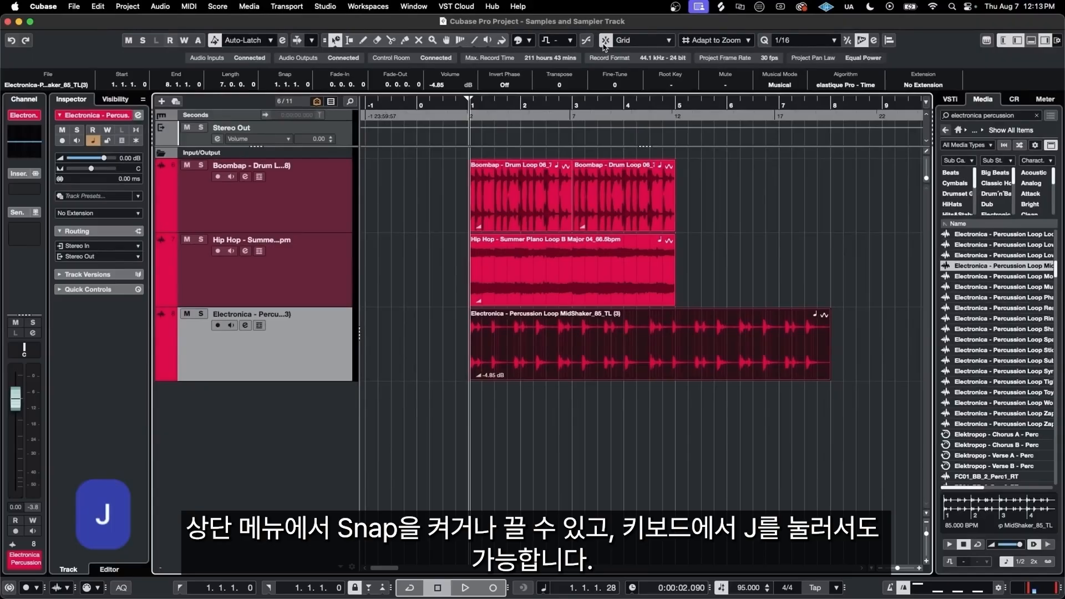
Turn Snap off and time-stretch the percussion event freely to end off the grid at about 6.3.4.17.
click(605, 41)
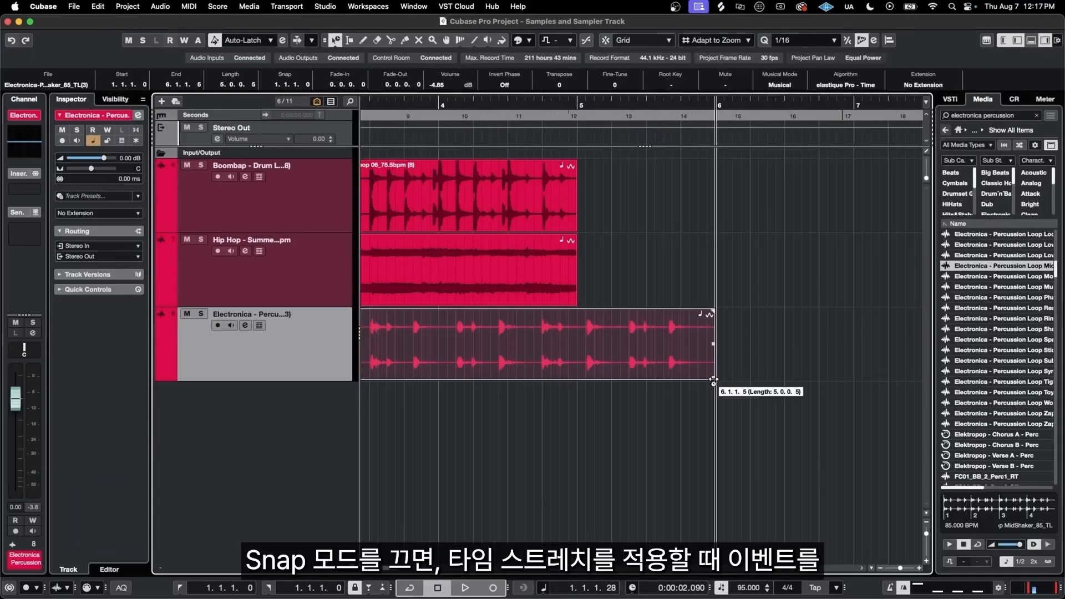
drag(708, 378, 798, 375)
drag(786, 376, 810, 376)
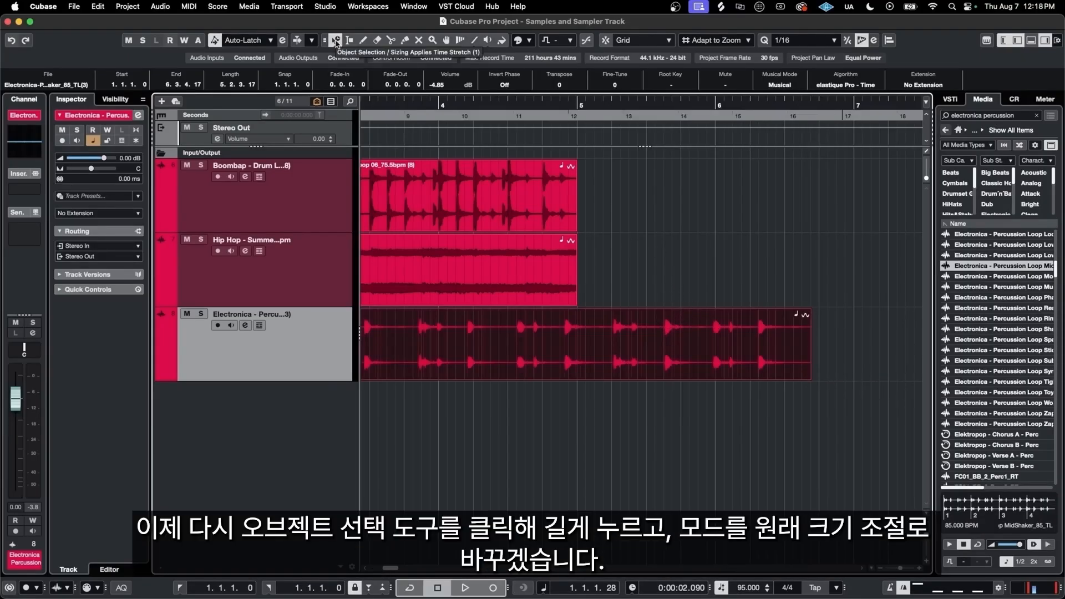
Switch the Object Selection tool to Normal Sizing and turn Snap on.
click(336, 42)
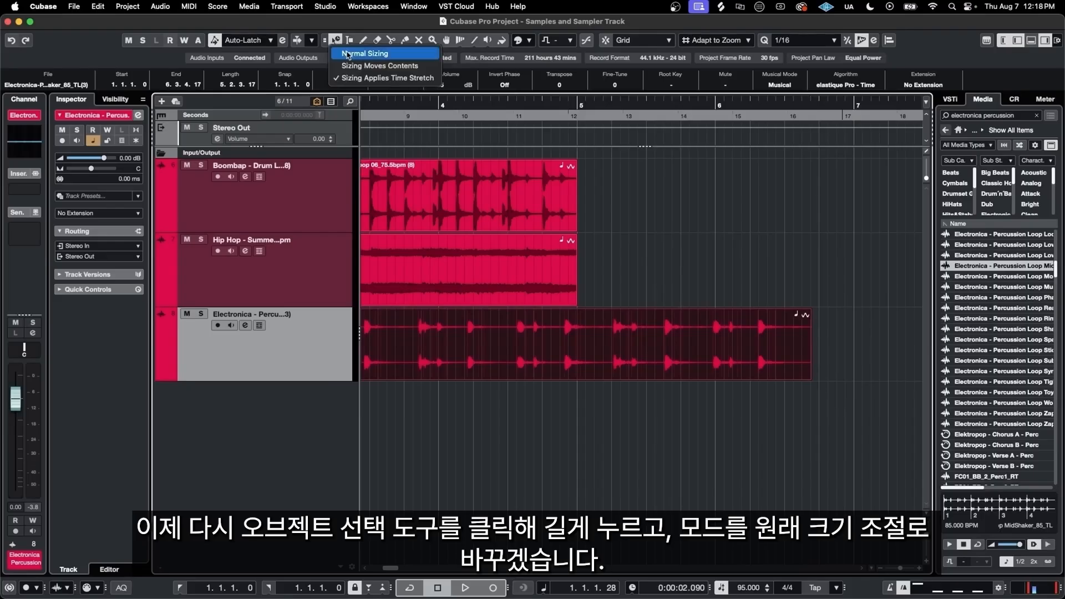
click(417, 56)
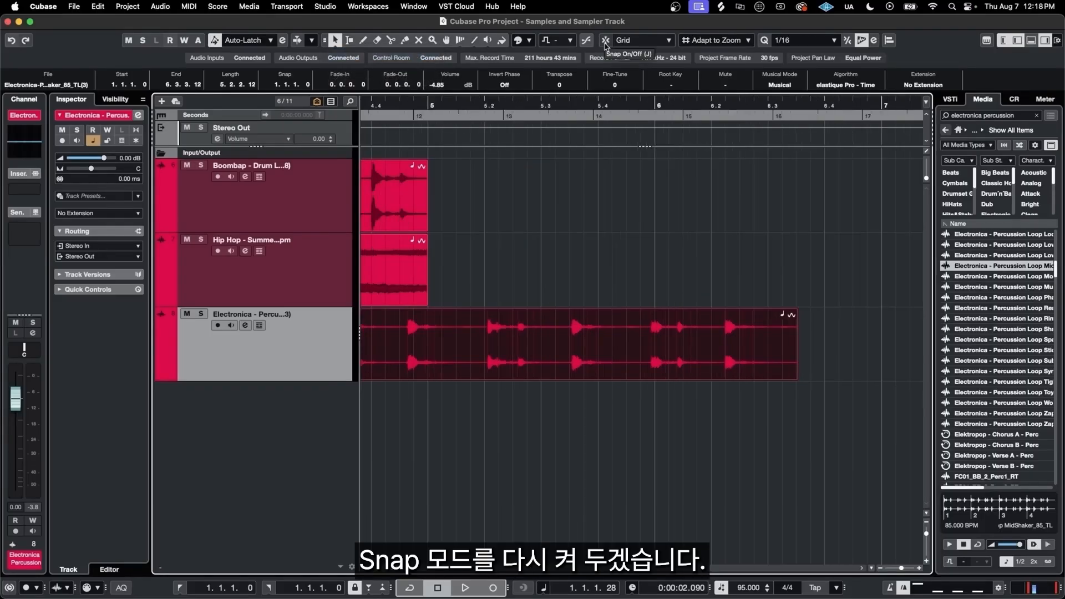
click(606, 44)
Trim the percussion event's end to bar 6 and shorten it slightly off the grid with Snap temporarily bypassed.
drag(795, 377, 659, 372)
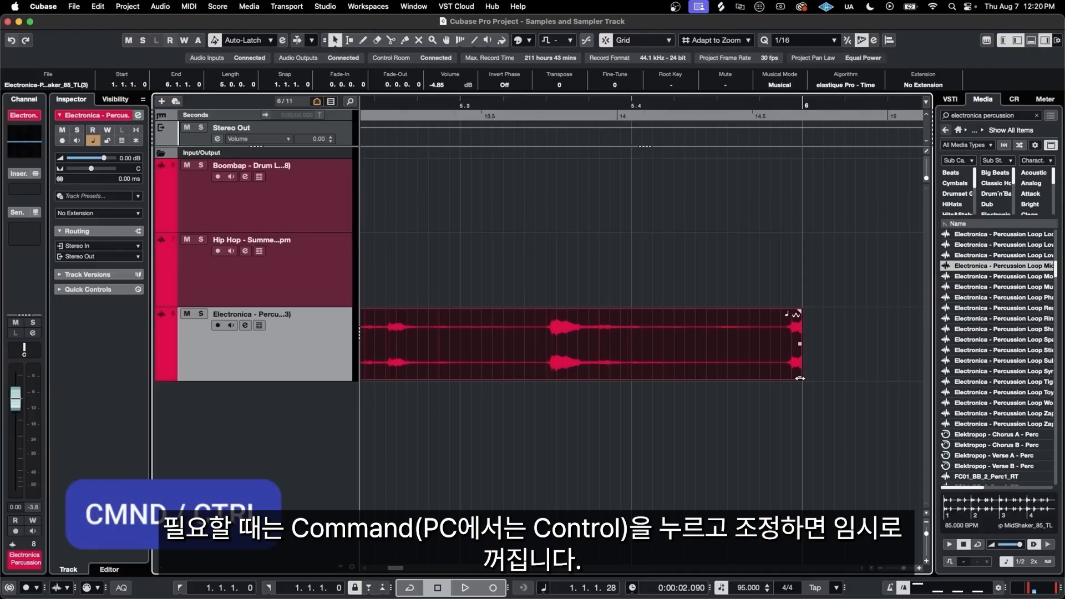
drag(799, 377, 778, 376)
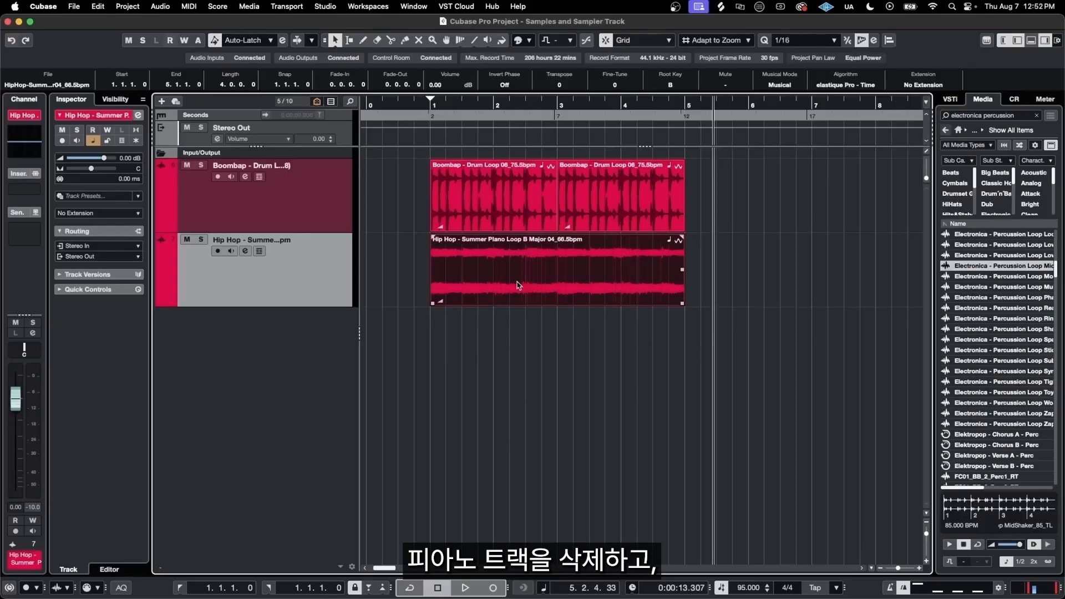
Delete the Hip Hop piano loop event and its track.
key(Delete)
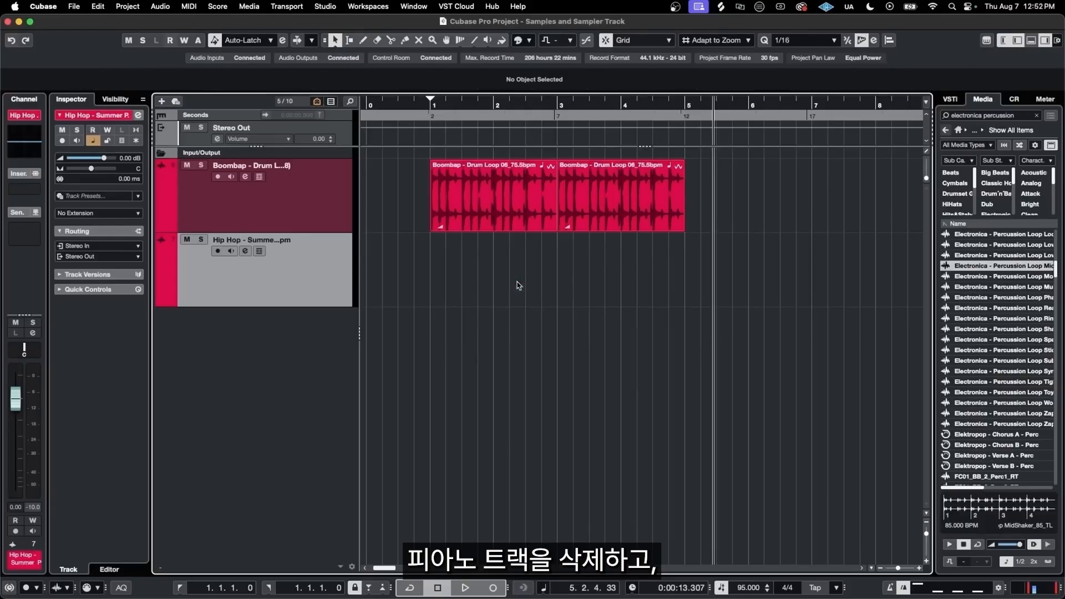
key(Delete)
Add a Sampler track and load Hip Hop - Summer Piano Loop B Major 04_66.5bpm into it.
key(t)
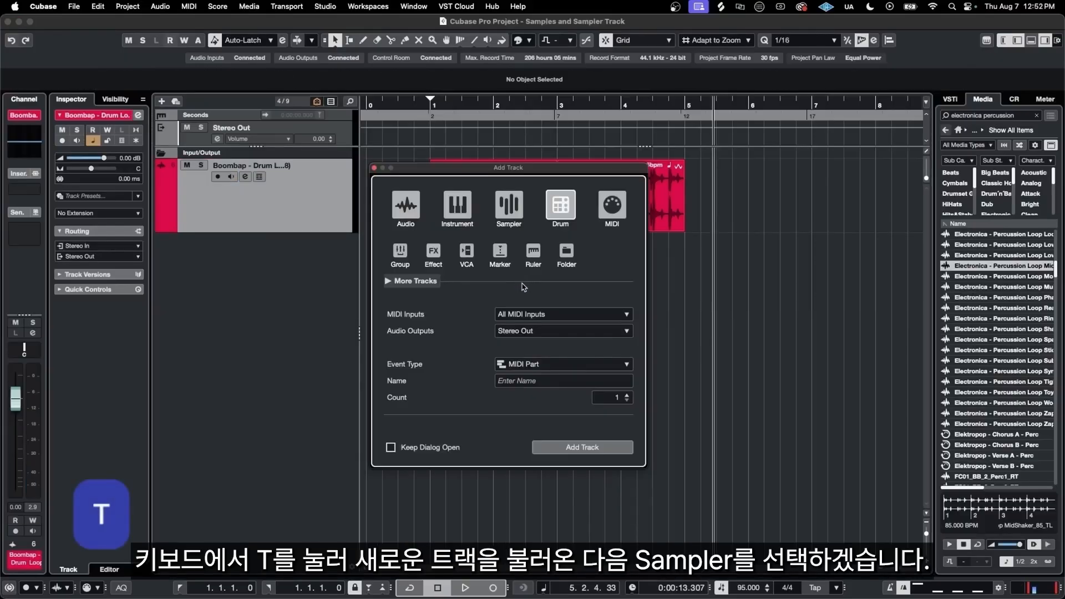
click(508, 211)
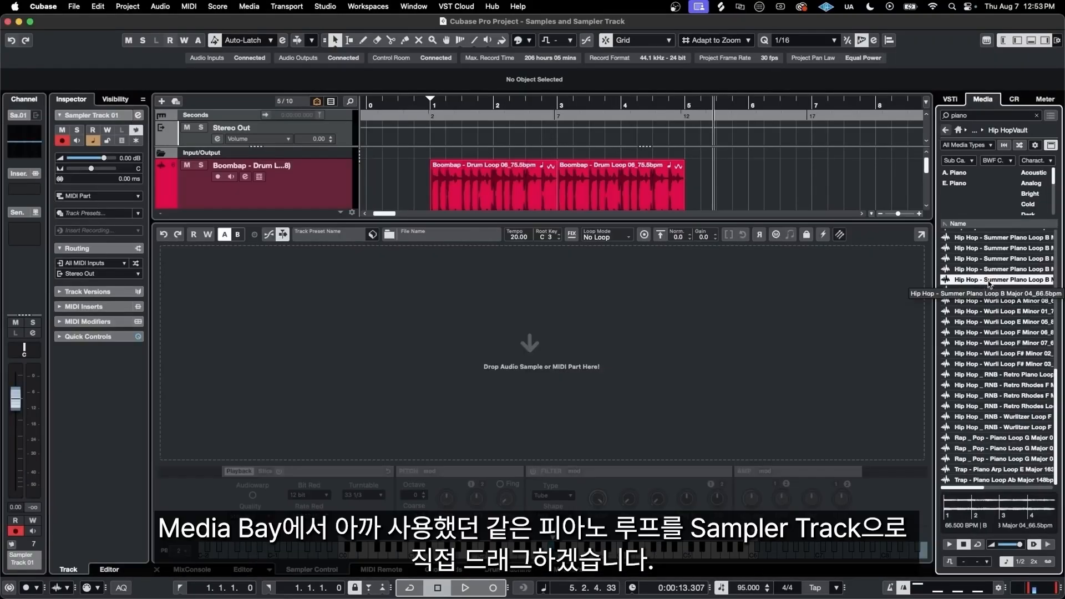
drag(992, 283, 695, 318)
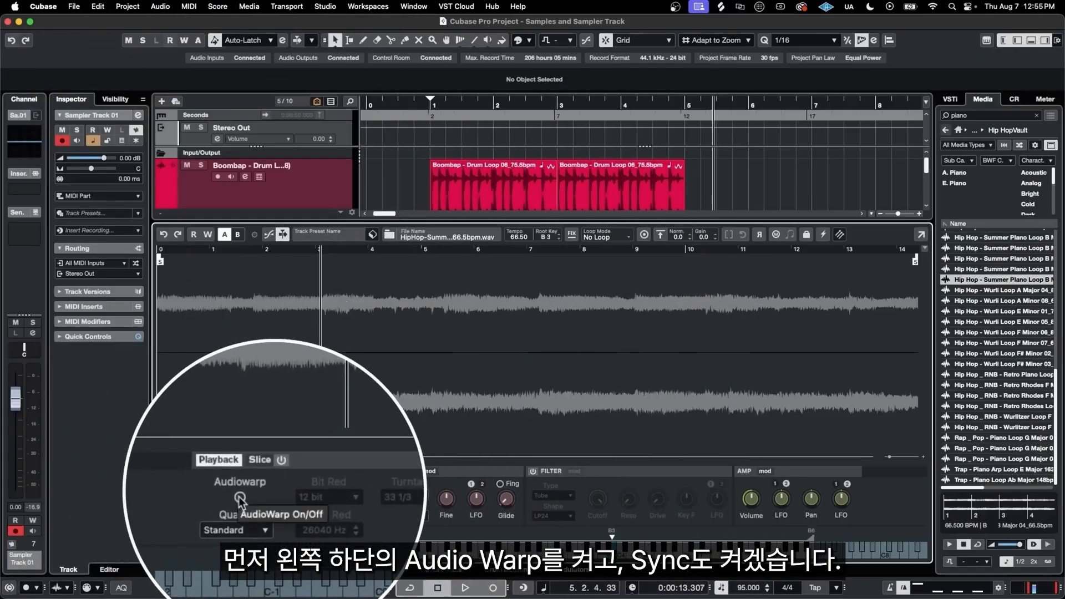
Enable AudioWarp and Sync for the piano sample.
click(240, 498)
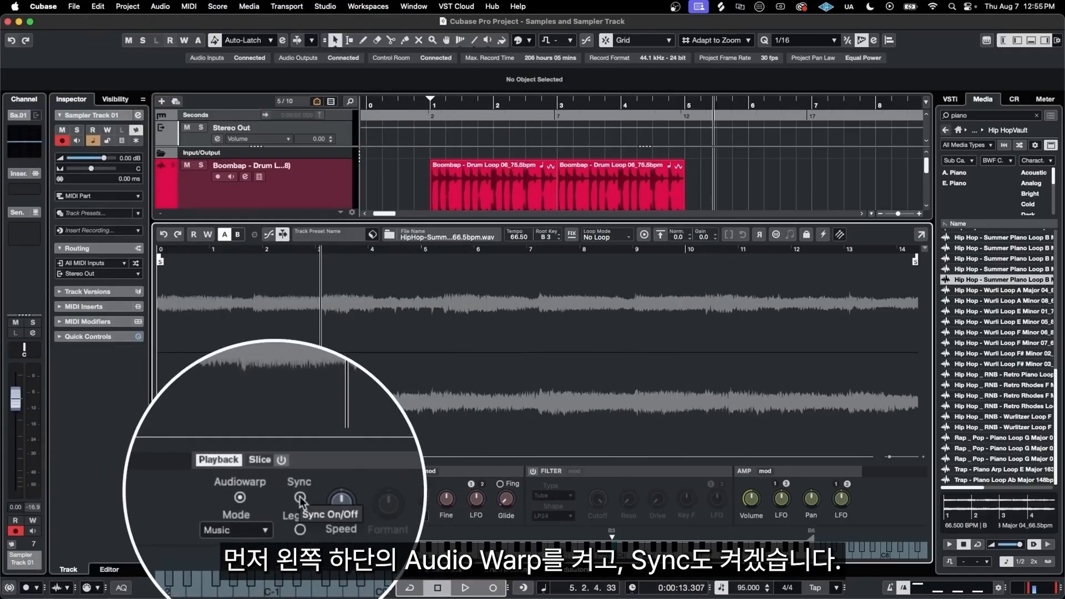
click(301, 498)
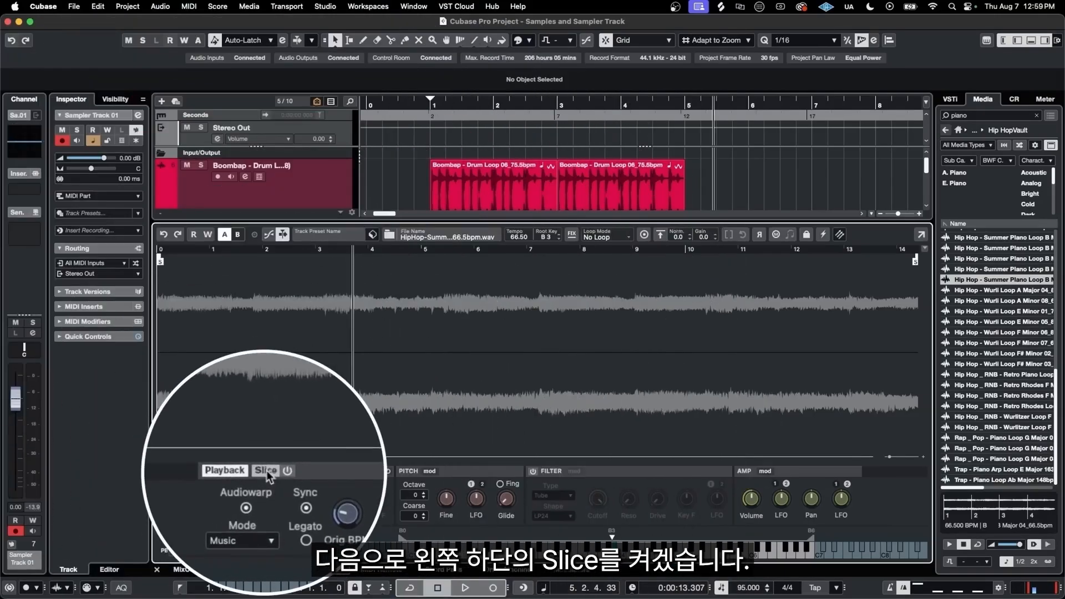
Enable slicing for the piano sample and set the slice mode to Grid.
click(279, 471)
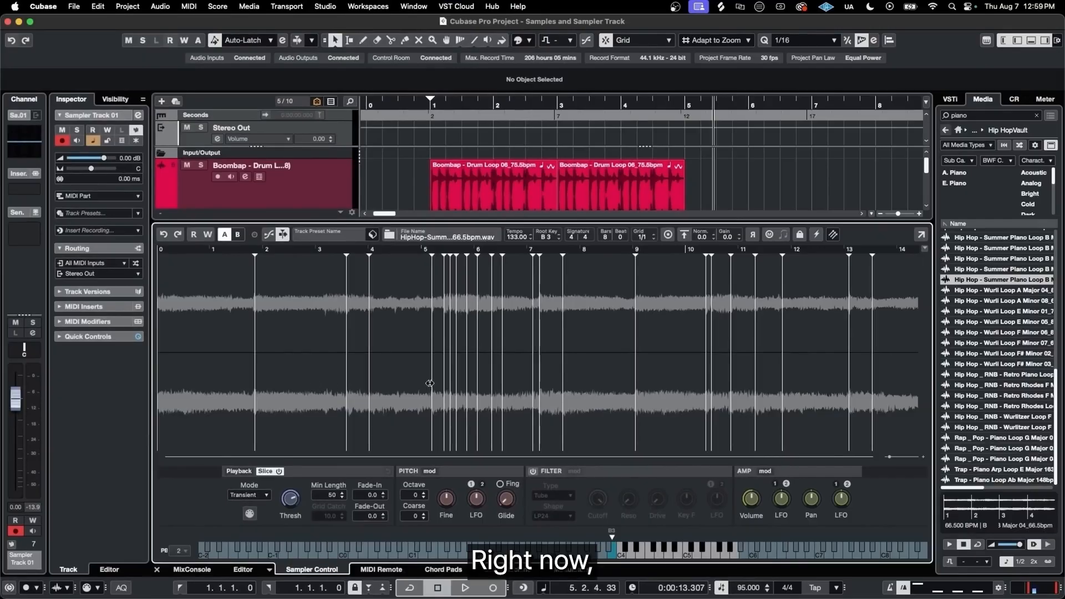
click(262, 499)
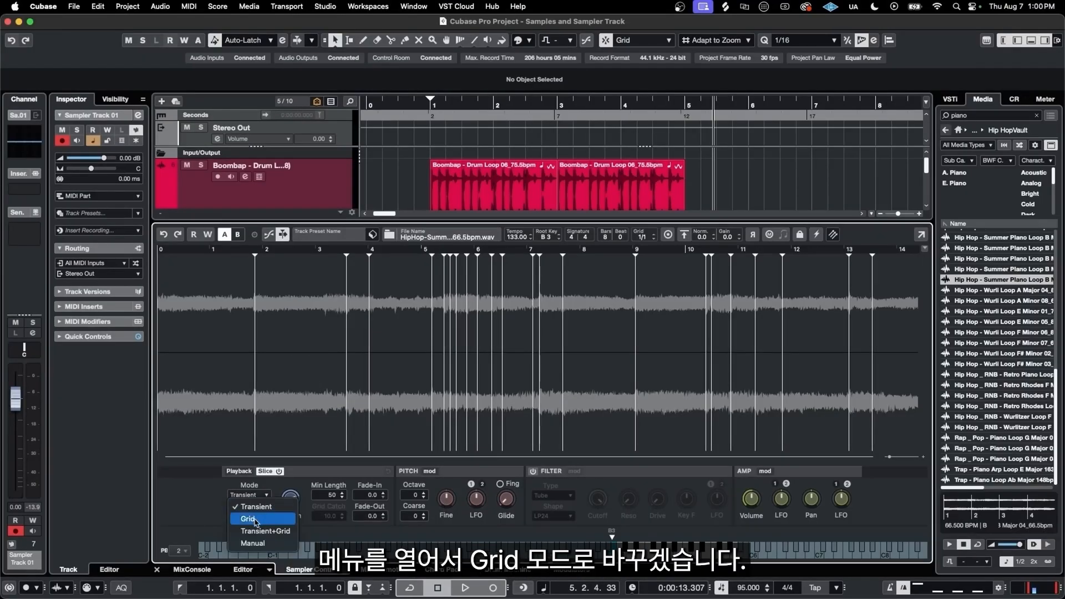
click(256, 519)
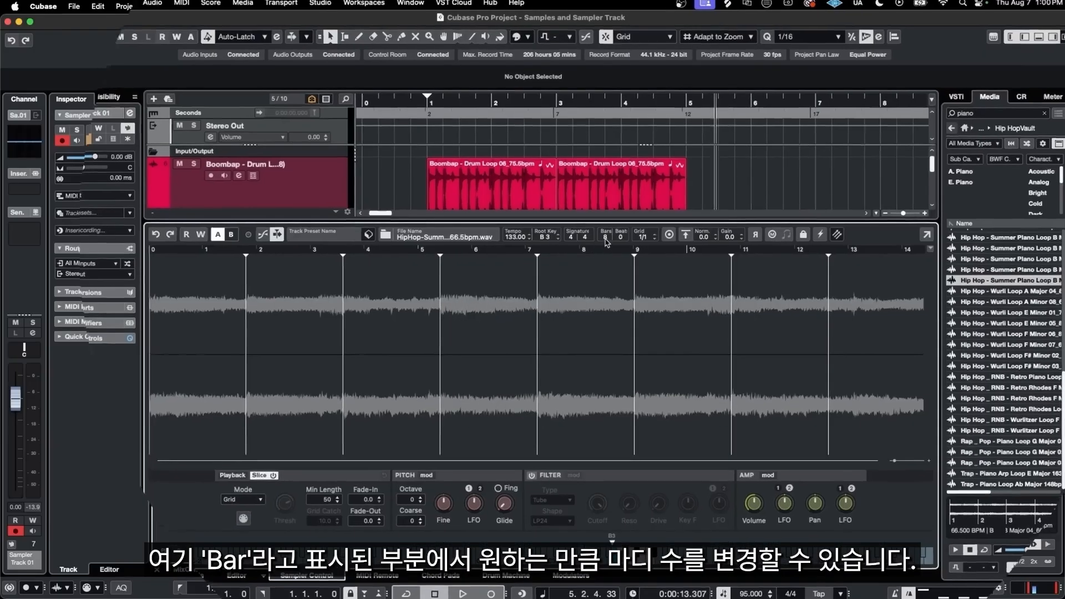
Try 15 bars for the piano sample's slice grid and return it to 8 bars.
scroll(606, 237, up, 7)
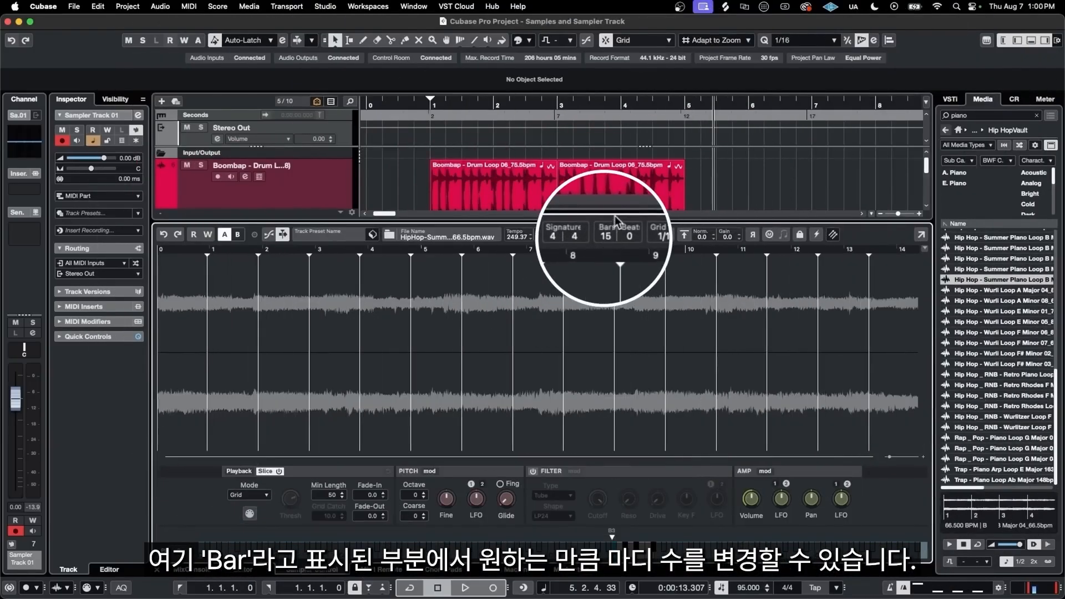
scroll(611, 238, down, 7)
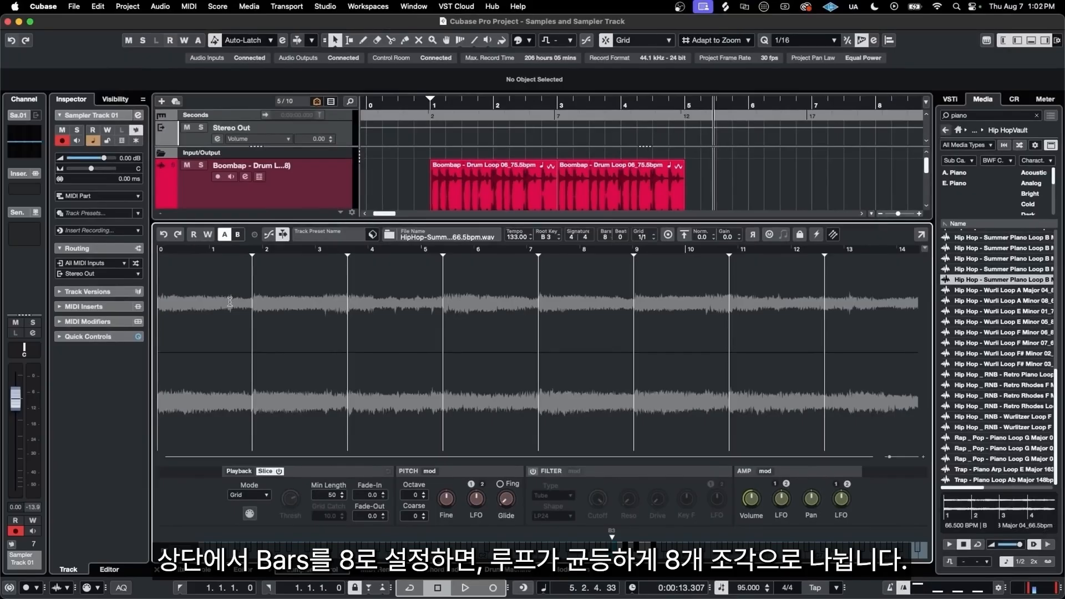
Audition several slices of the piano sample, including the first, fifth, sixth and seventh.
click(214, 328)
click(584, 320)
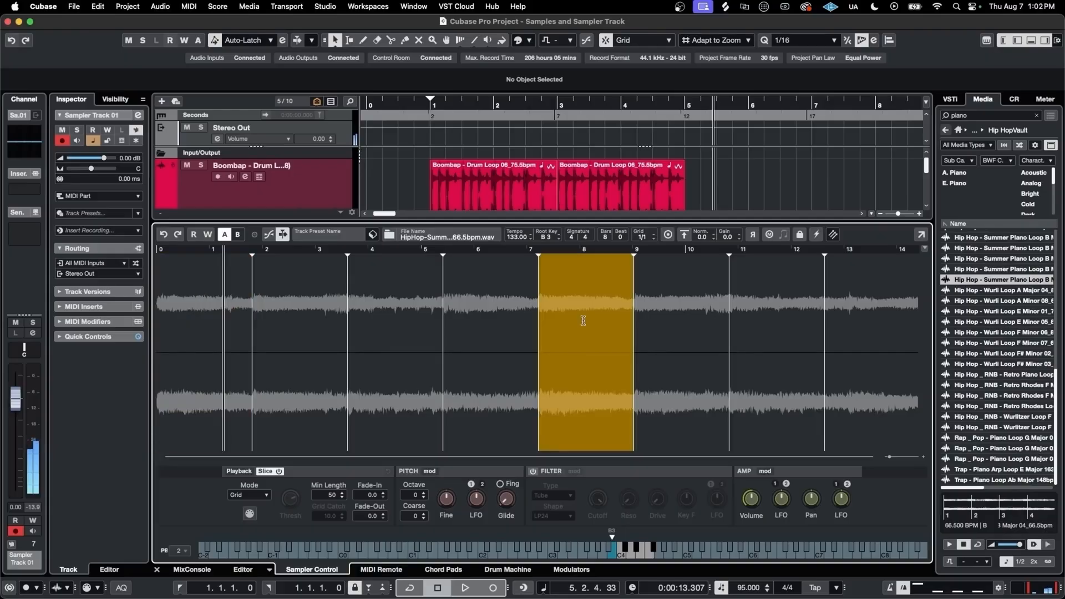
click(678, 318)
click(771, 315)
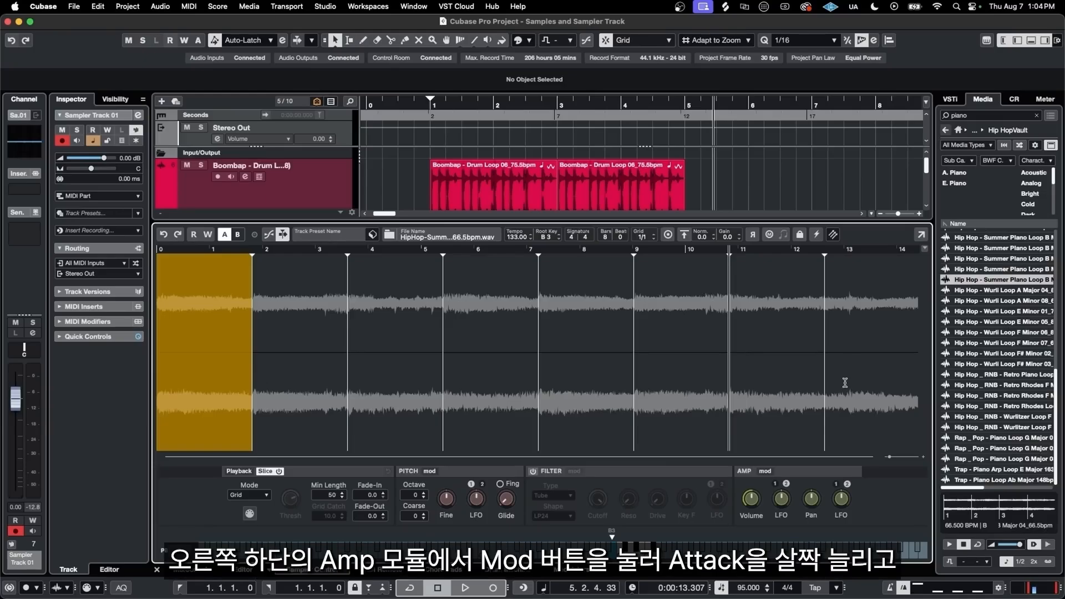
Set the piano sample's amp envelope to a 12 ms attack and a 0 s release, and close the envelope.
click(746, 472)
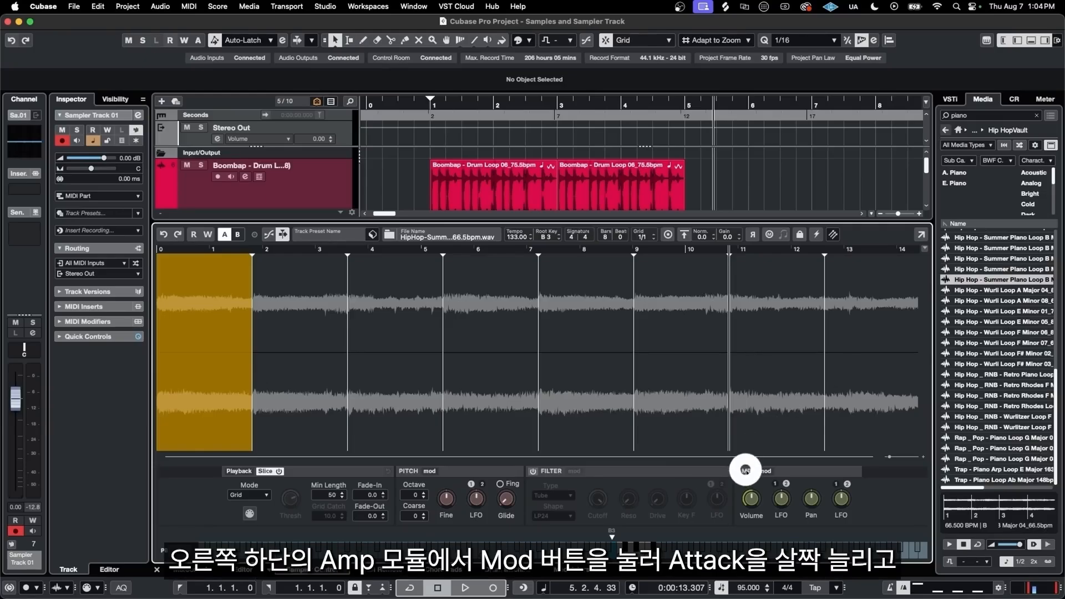
click(765, 471)
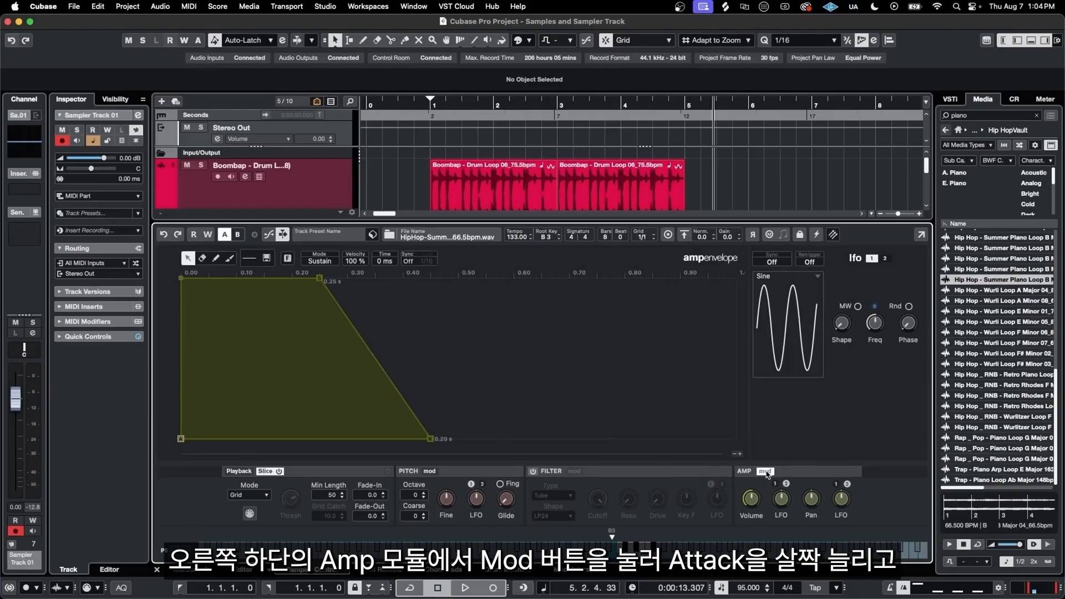
drag(186, 278, 188, 280)
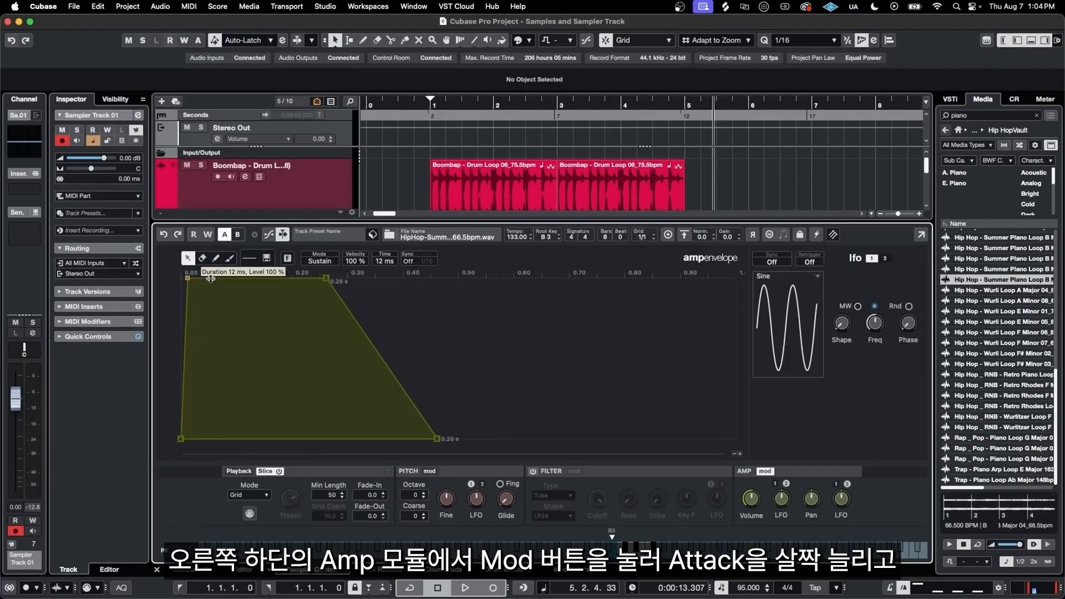
drag(437, 440, 326, 449)
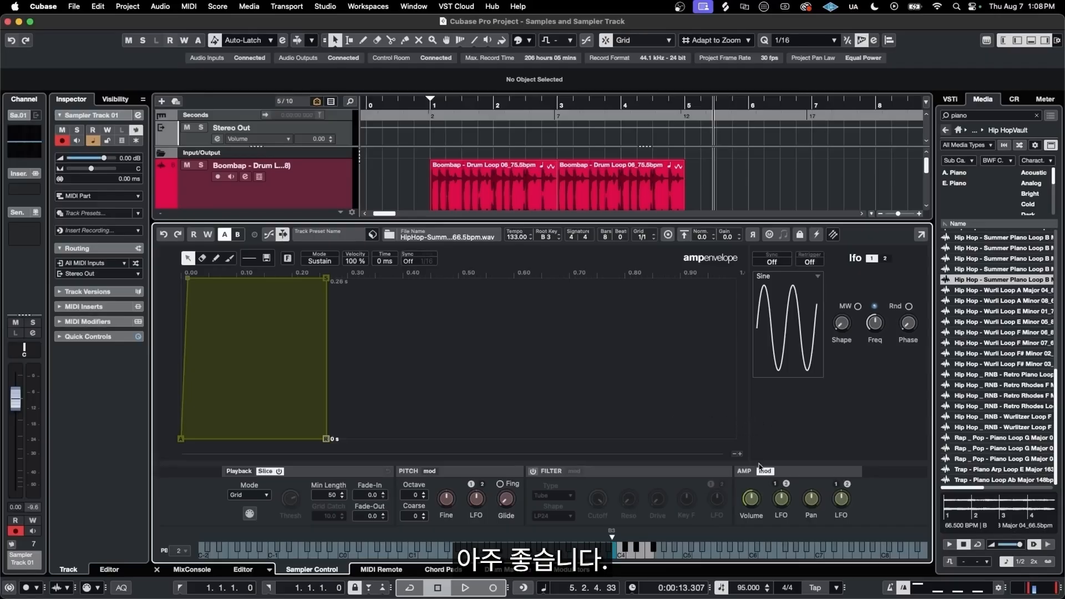
click(764, 471)
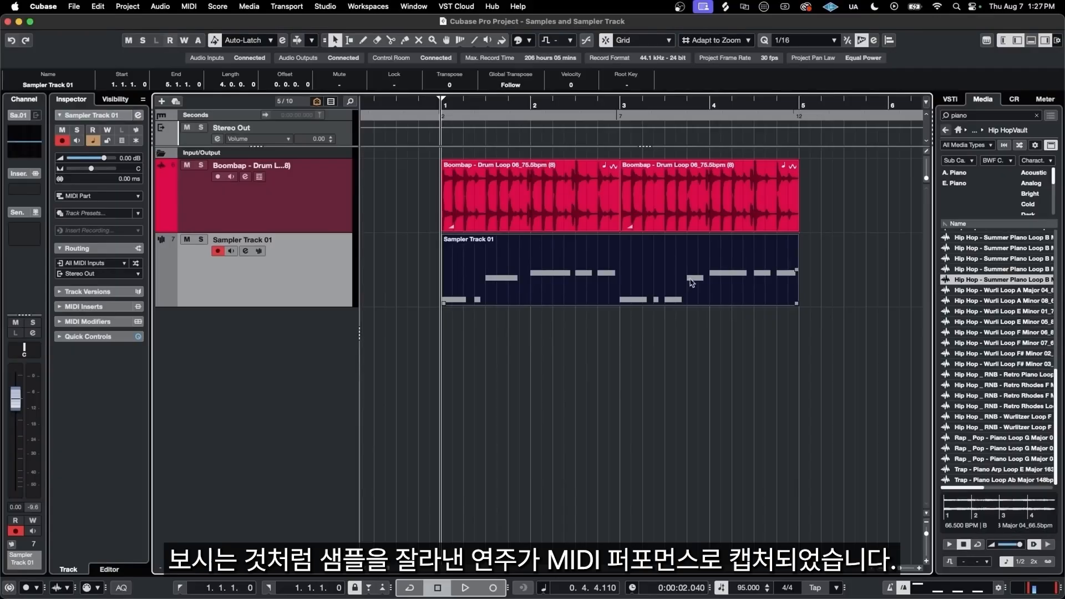
Open the Sampler Track 01 MIDI part for editing and take a closer look at its notes.
double_click(526, 261)
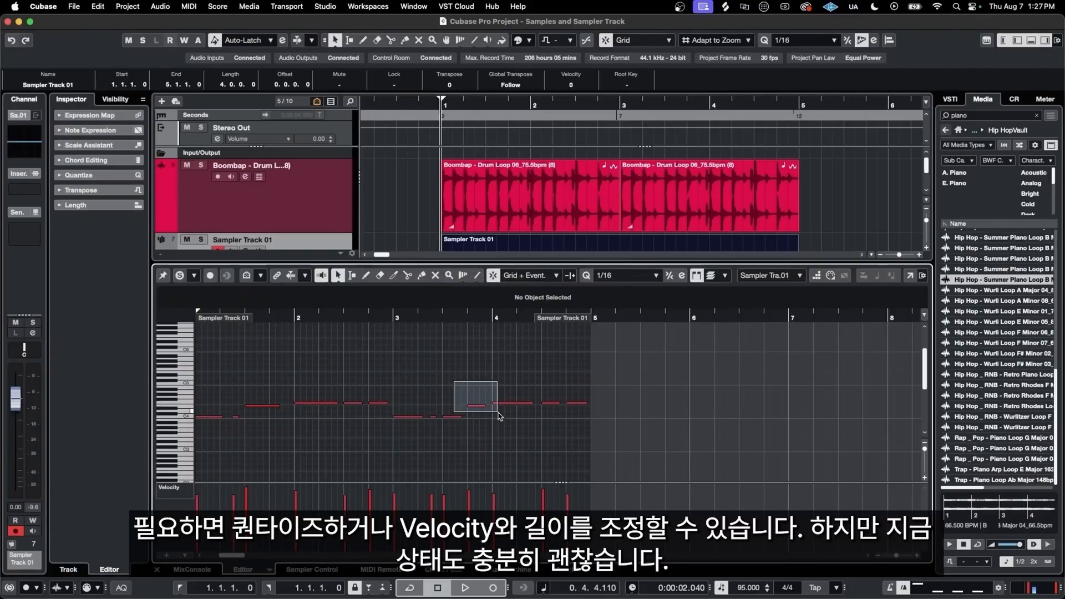
key(h)
key(h)
key(h)
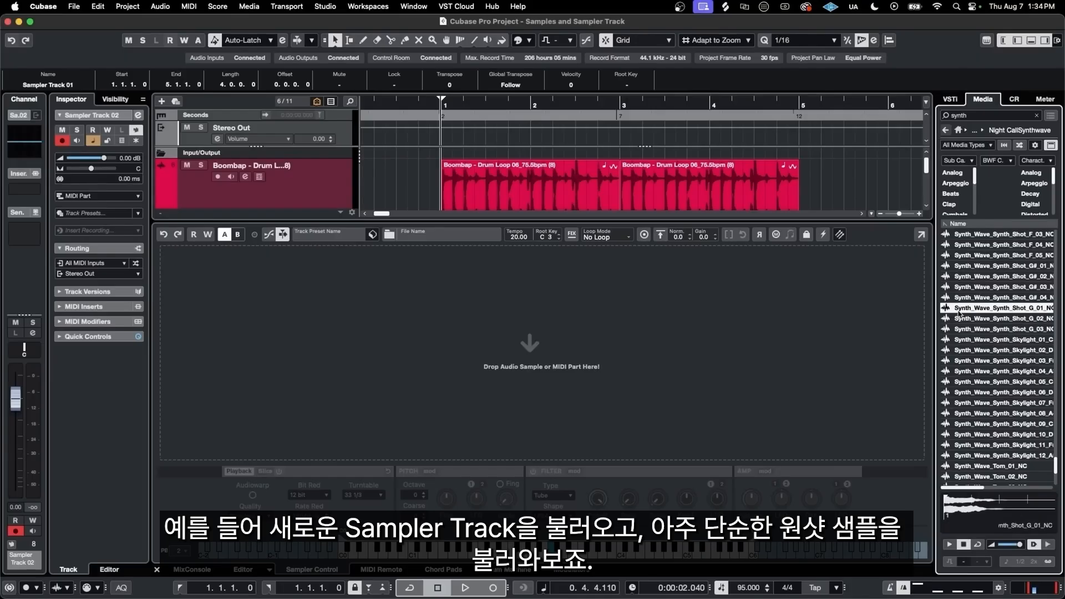
Preview the Synth_Wave_Synth_Shot_G_01_NC one-shot and load it into Sampler Track 02.
click(972, 309)
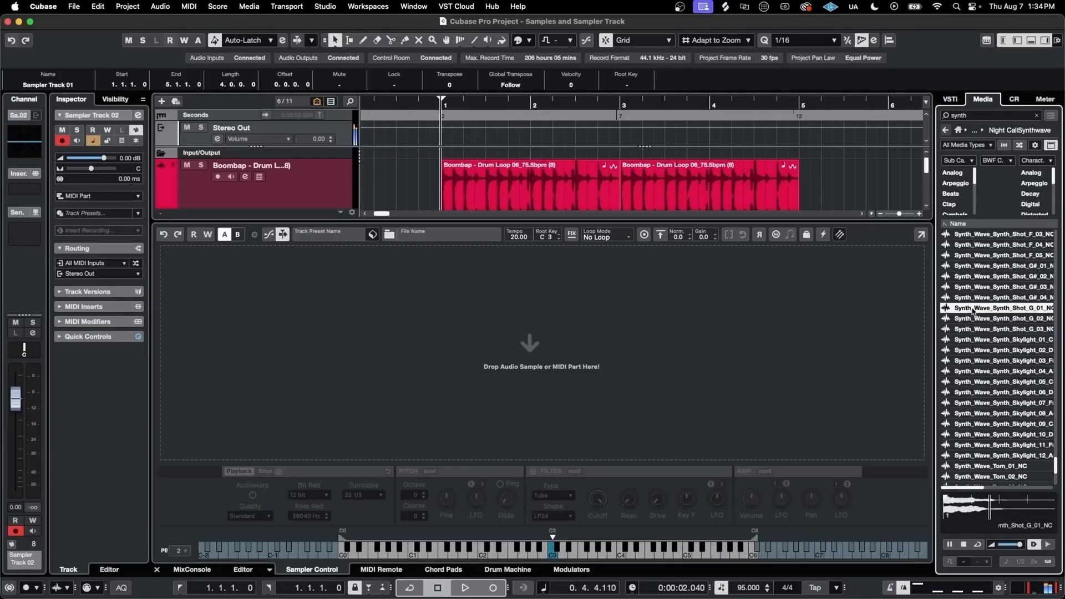
drag(972, 312, 654, 327)
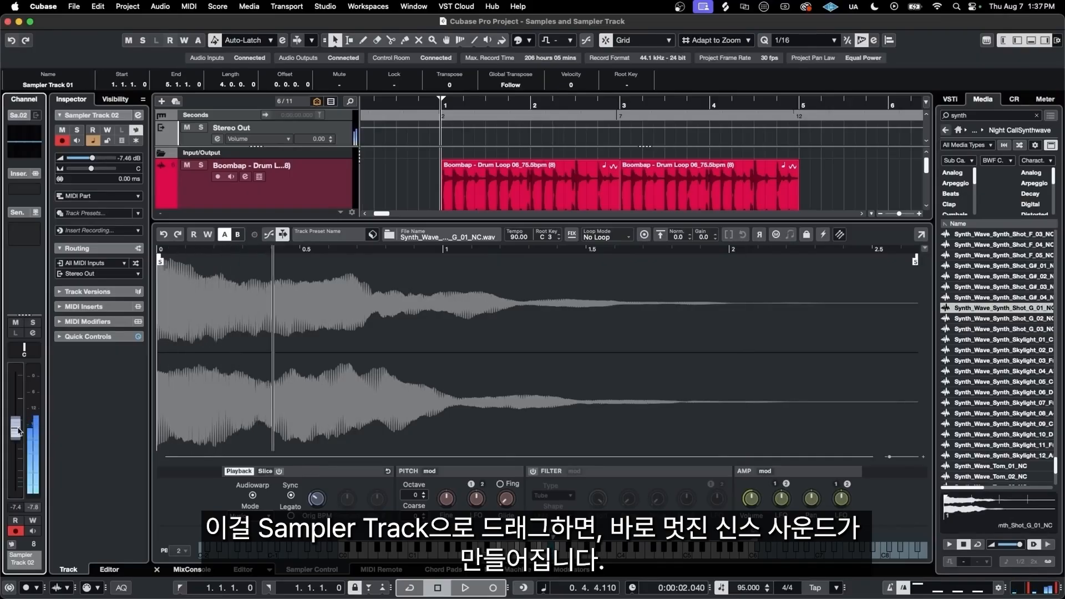
Lengthen the synth's amp envelope attack to about 158 ms and insert the REVelation reverb on its track.
drag(192, 281, 269, 306)
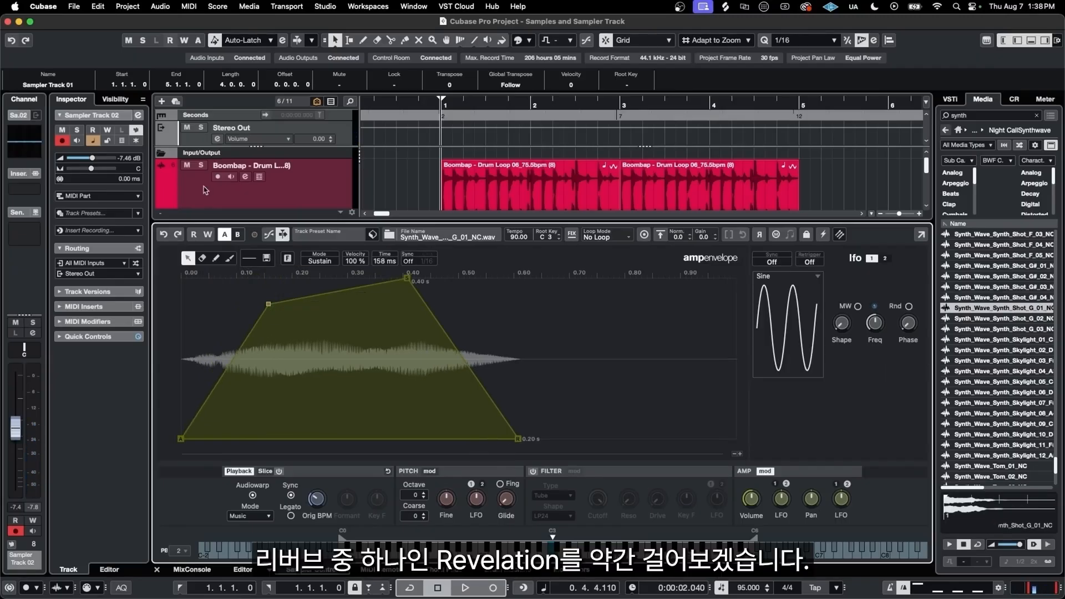
click(23, 191)
text(rev)
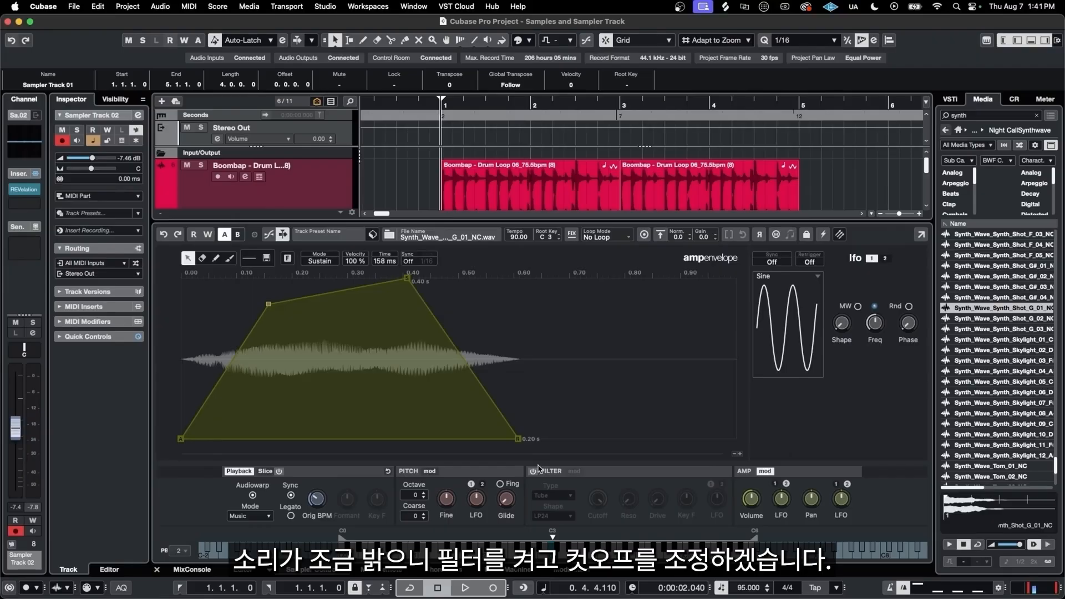
Enable the filter on the synth sampler and lower its cutoff.
click(532, 471)
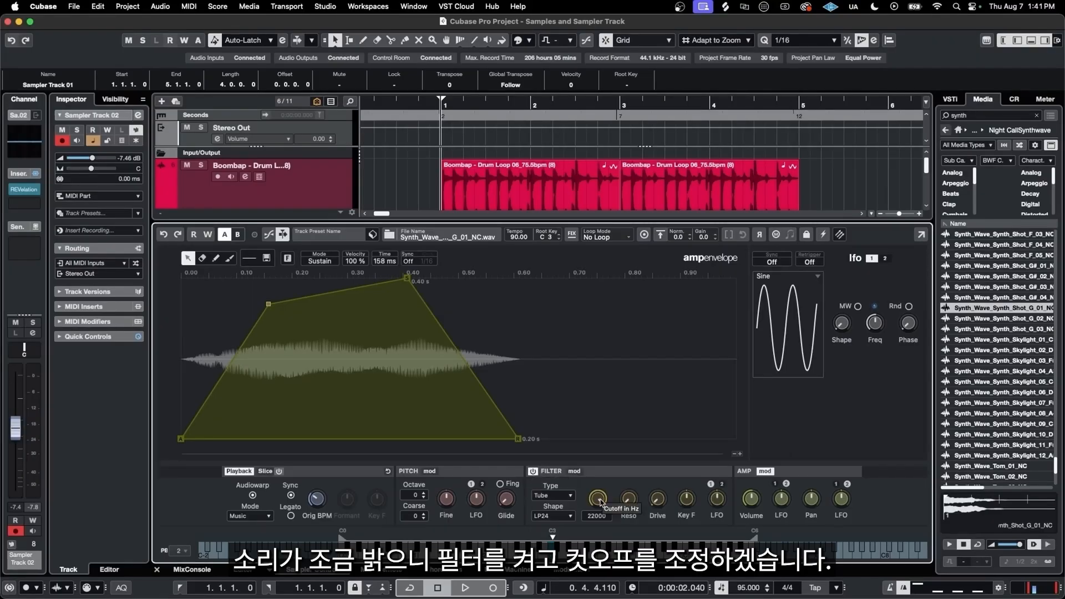
drag(600, 502, 602, 534)
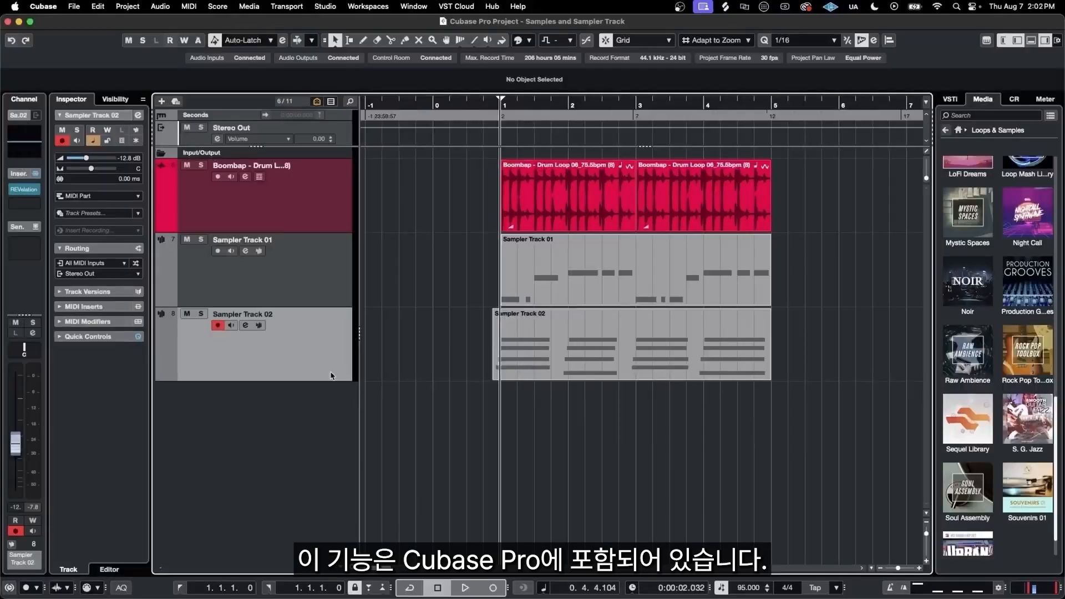
Add a Drum track to the project and load the Minimal Materials preset into its Drum Machine.
double_click(331, 376)
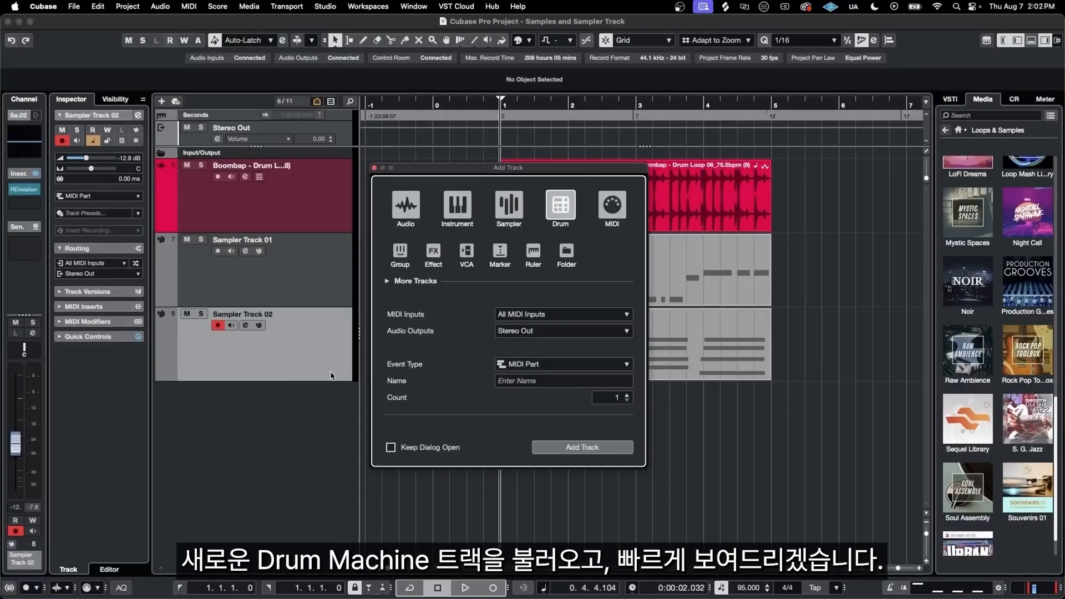
double_click(561, 205)
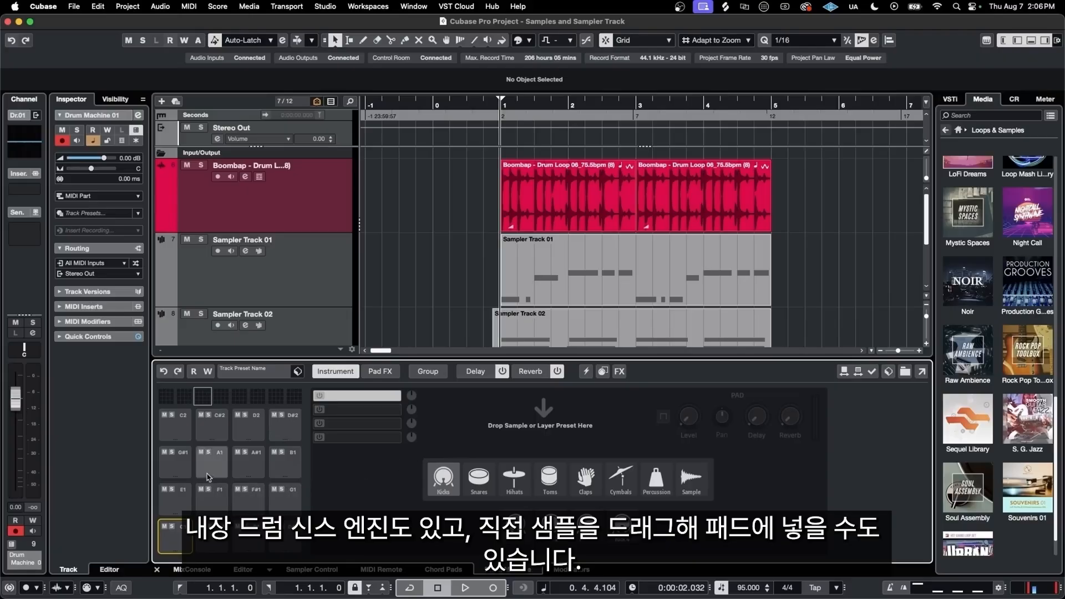
click(260, 371)
scroll(858, 292, down, 1)
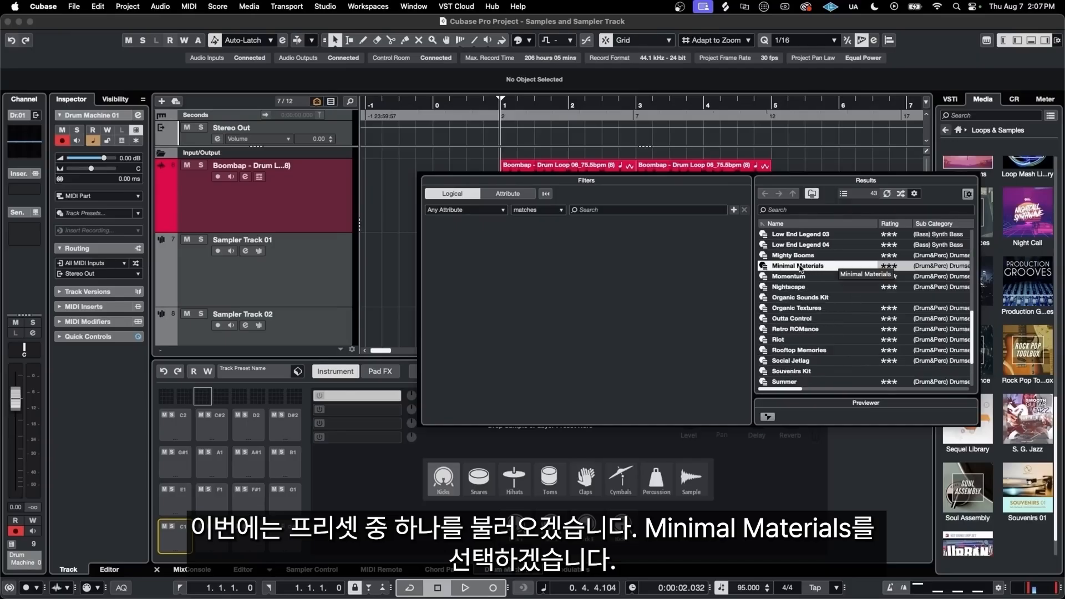
double_click(844, 268)
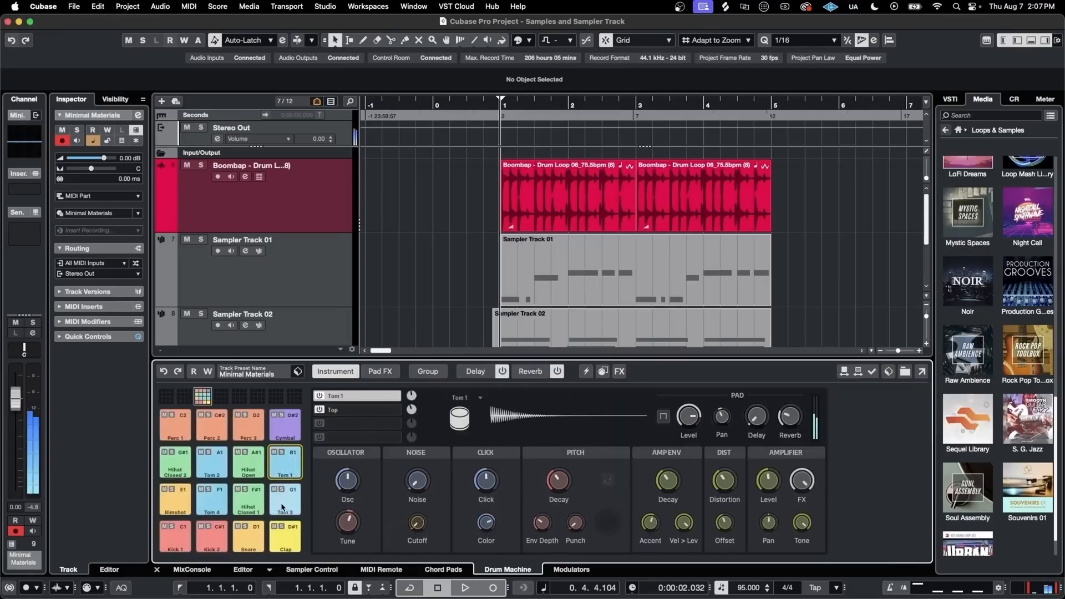
Audition the Rimshot pad and open the Pattern Editor for the Minimal Materials track.
click(175, 499)
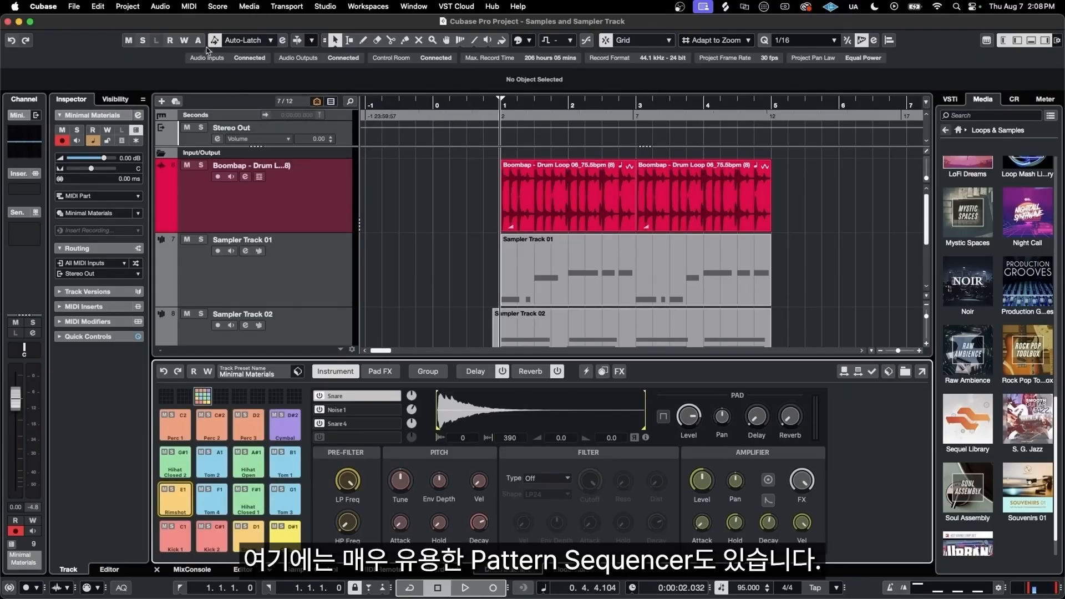
click(188, 7)
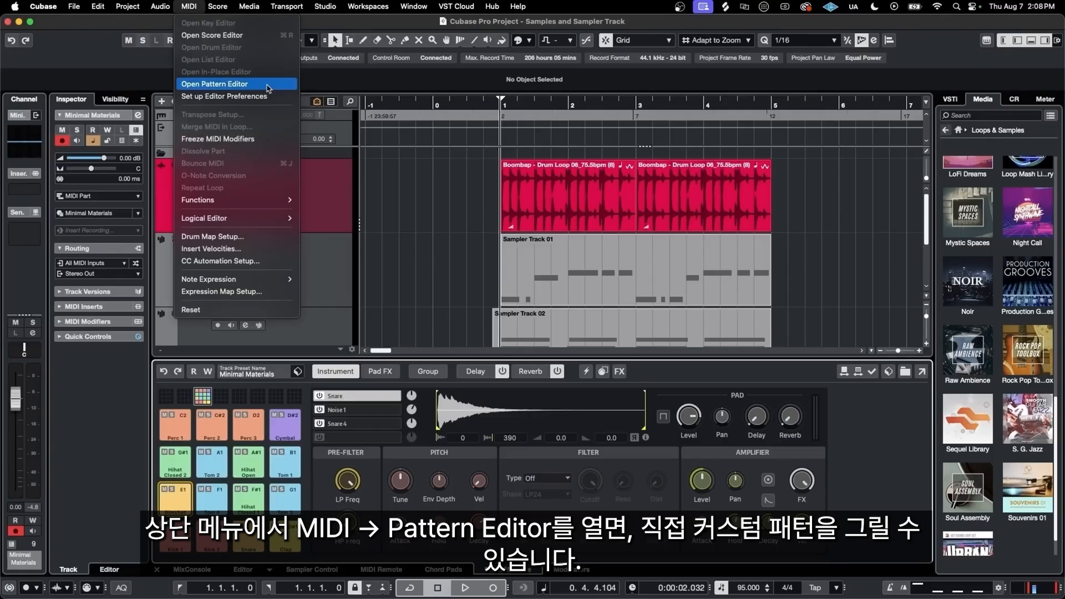
click(268, 89)
Enter steps by hand: Tom 3 and Tom 2 on 8, Hihat.Closed 2 and Rimshot on 11, Snare on 13, Hihat.Closed 1 on 9 and 12.
click(684, 330)
click(683, 366)
click(771, 348)
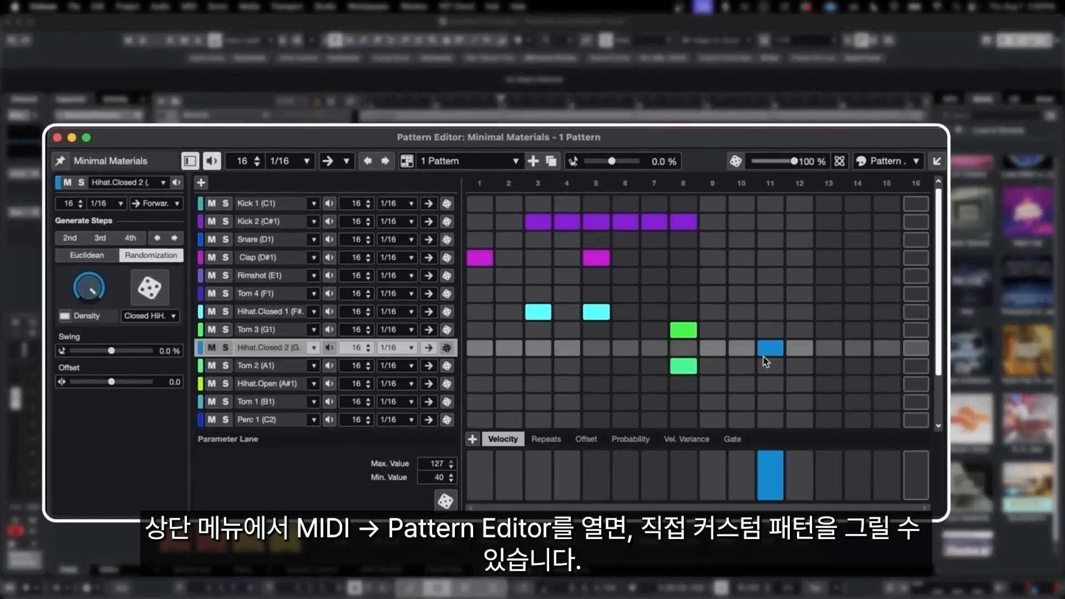
click(770, 275)
click(829, 239)
click(799, 312)
click(712, 312)
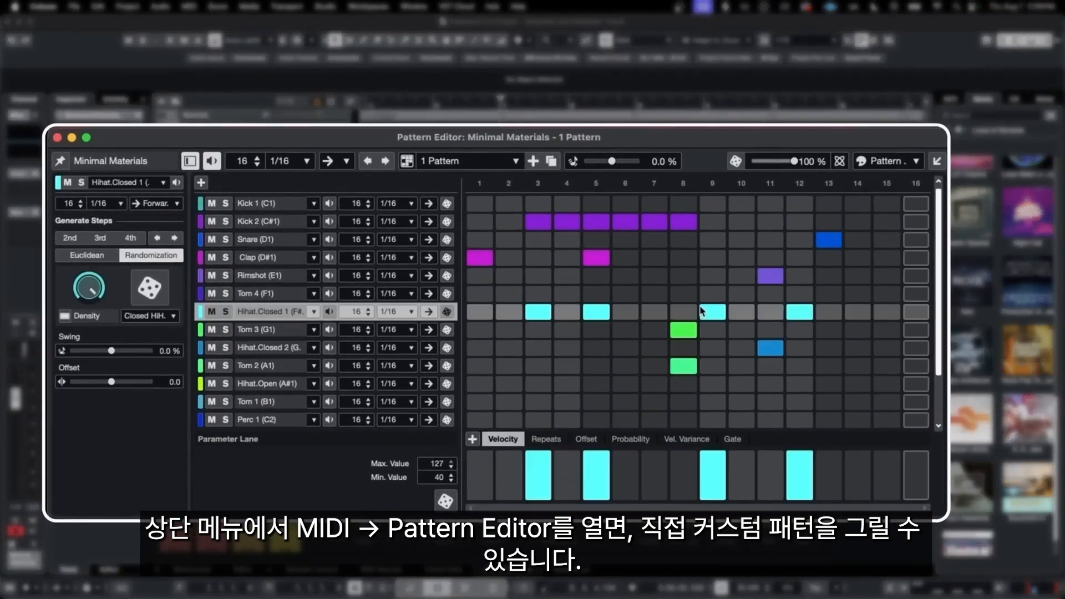
Randomize the whole drum pattern several times to generate a new groove and listen to the resulting pattern.
click(735, 162)
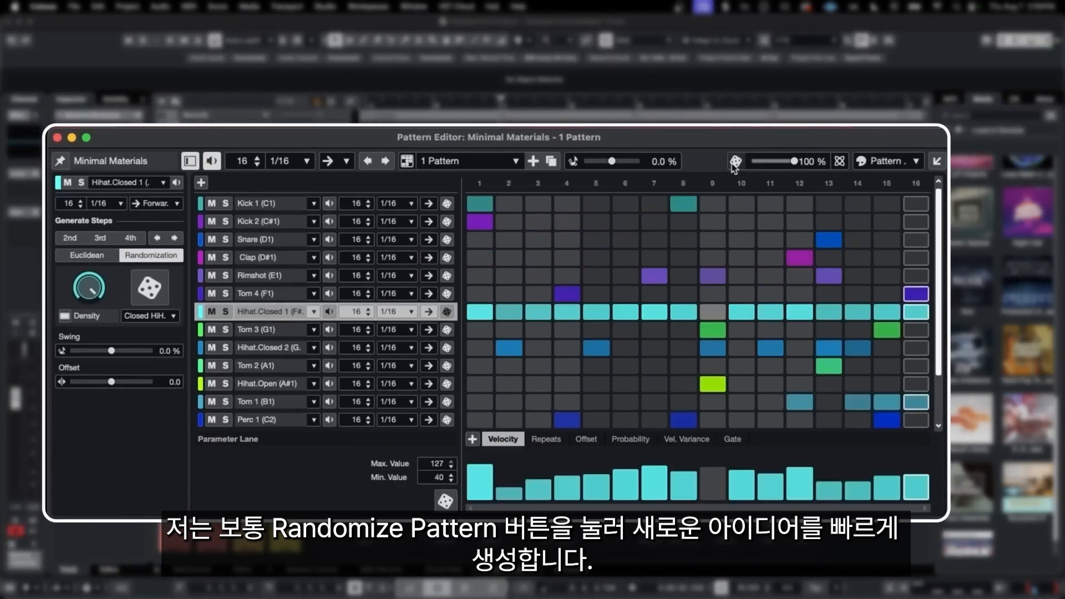
click(735, 162)
click(735, 162)
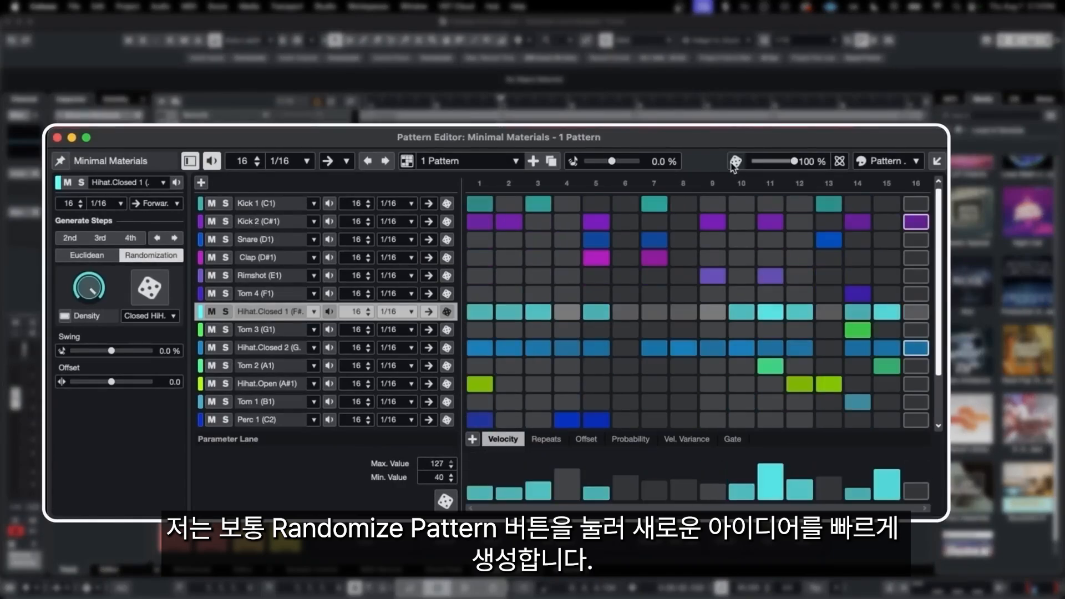
click(735, 161)
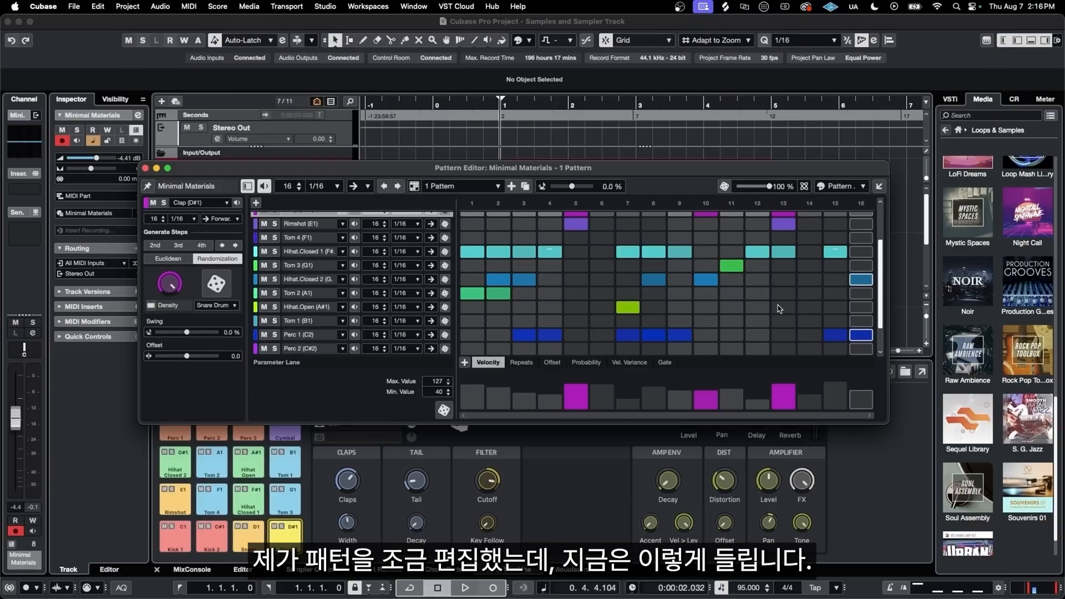
key(space)
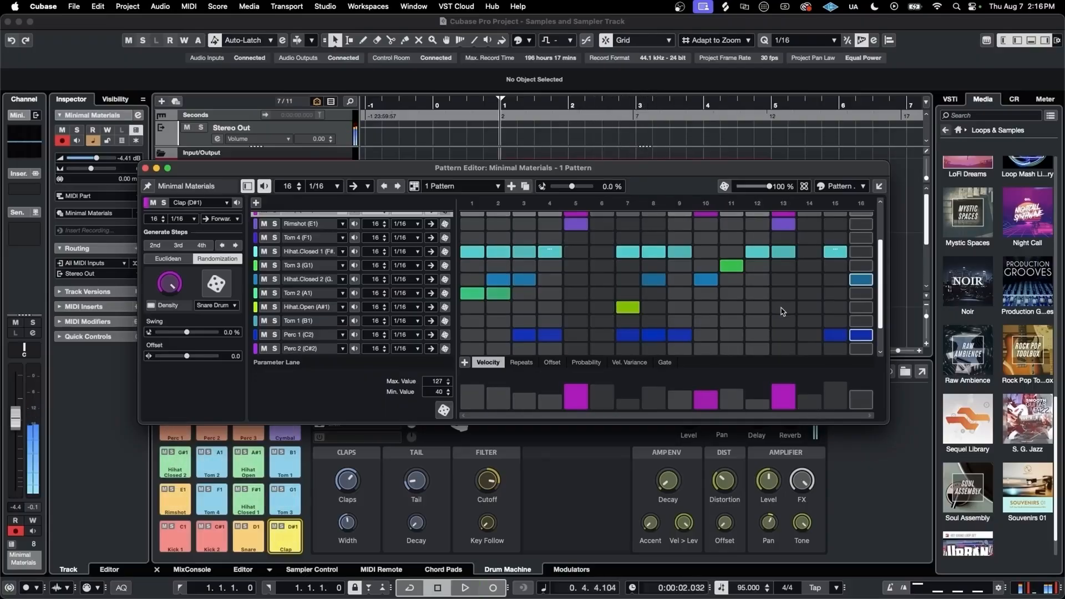
Place the pattern as four consecutive events on the Minimal Materials track, below the Sampler Track 02 part, and play the arrangement.
drag(503, 188, 521, 362)
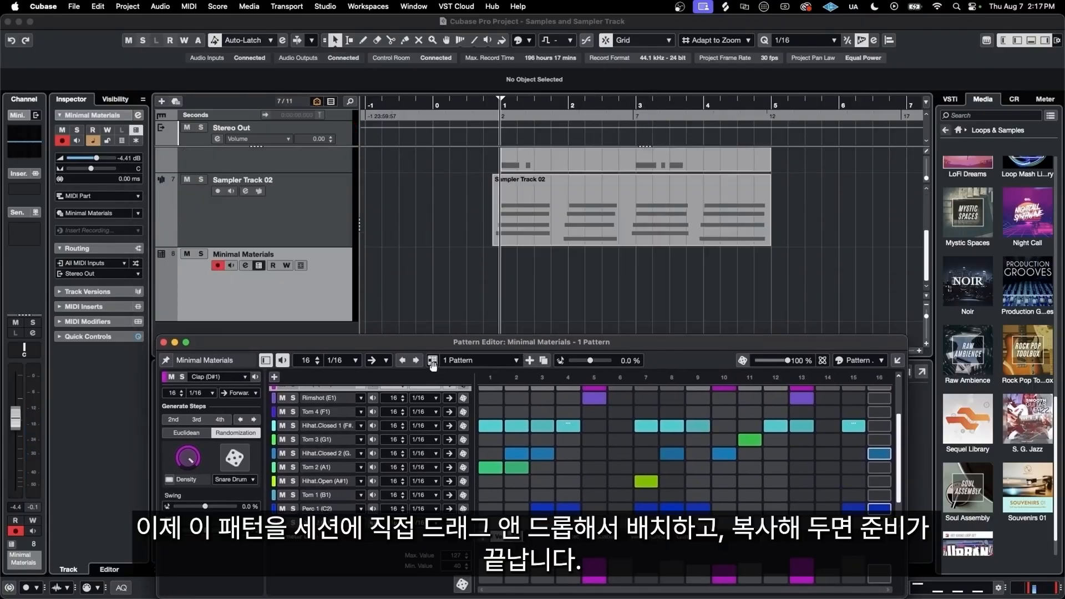
drag(433, 364, 718, 284)
key(space)
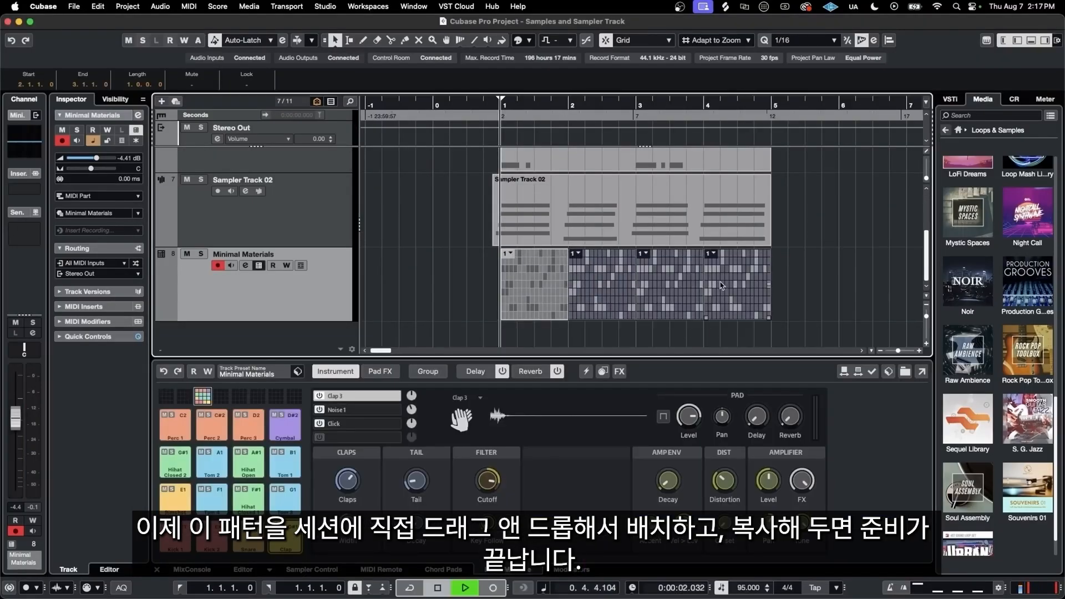